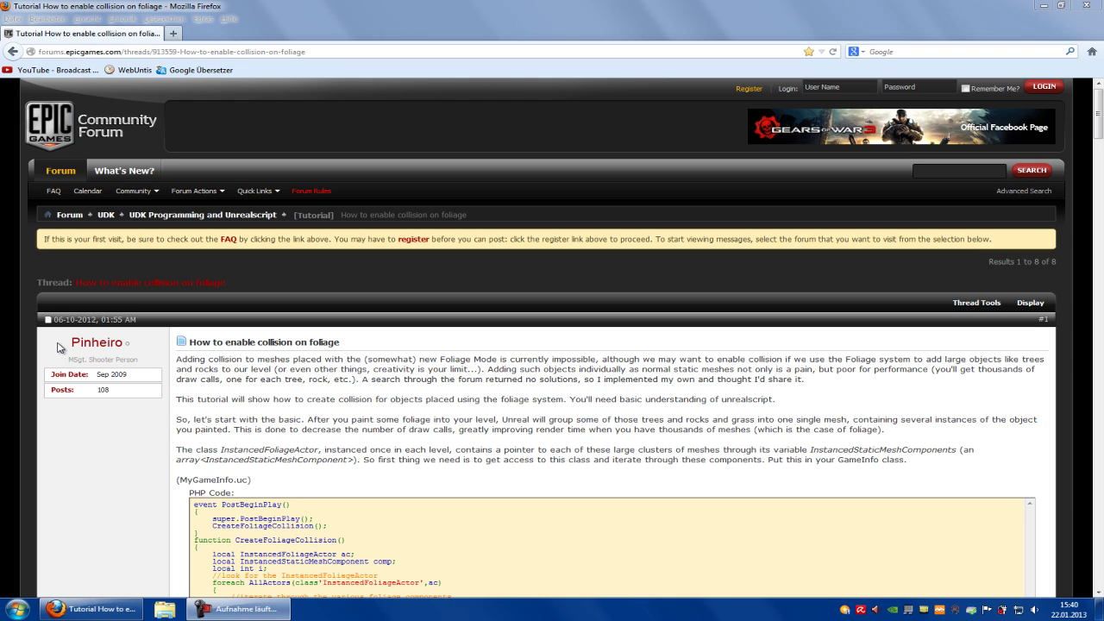
- Examine the forum thread on enabling foliage collision, from its MyGameInfo.uc and BlockingMesh.uc code to the FoliageCollisionVolume.uc section
left_click_drag(61, 347, 83, 345)
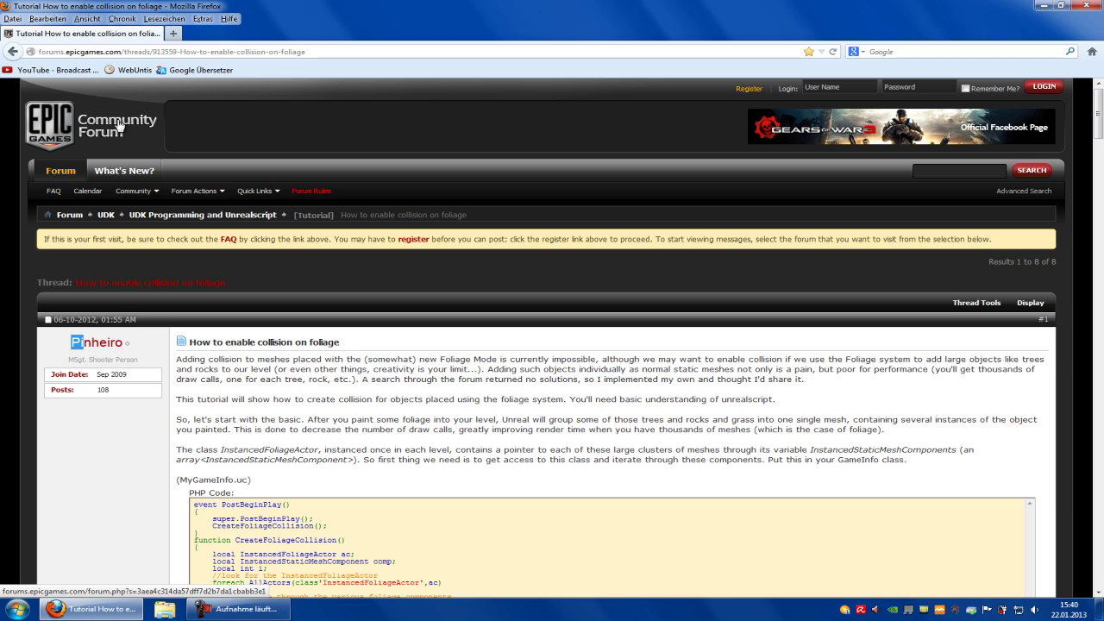
scroll(380, 169, "down", 3)
left_click(339, 245)
scroll(341, 246, "down", 11)
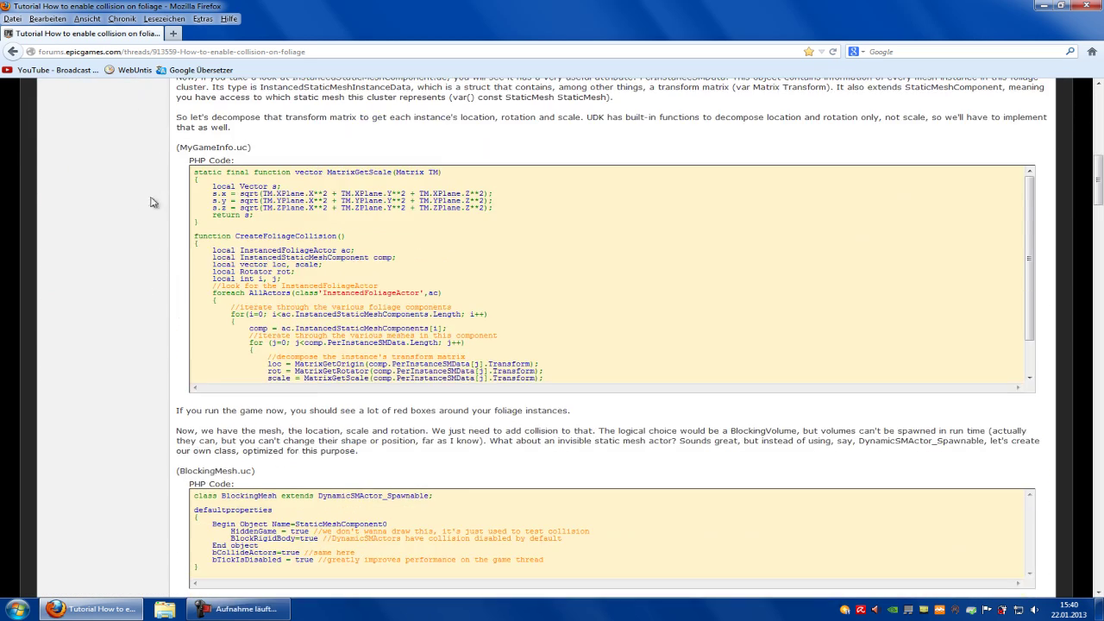
scroll(151, 207, "down", 5)
scroll(81, 251, "down", 17)
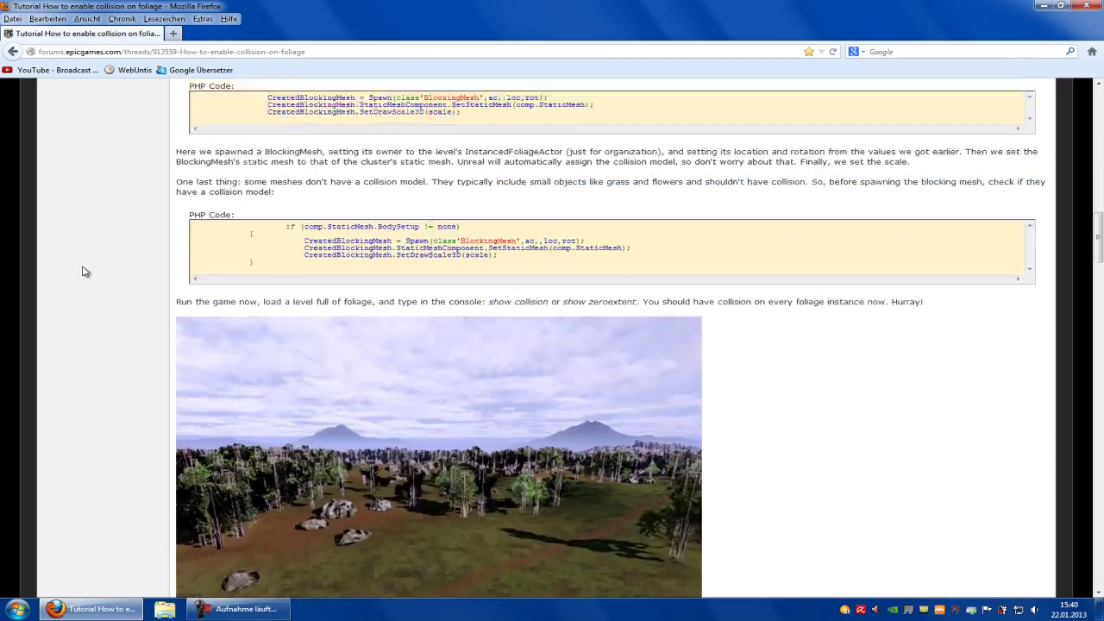
scroll(102, 374, "up", 20)
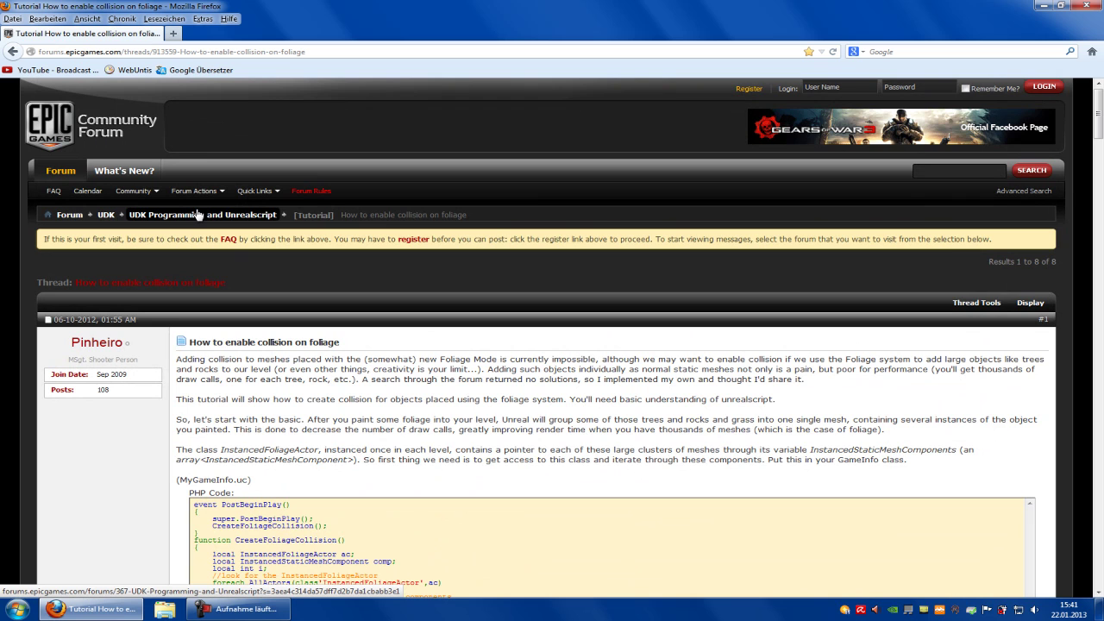
scroll(263, 321, "down", 1)
scroll(263, 320, "down", 10)
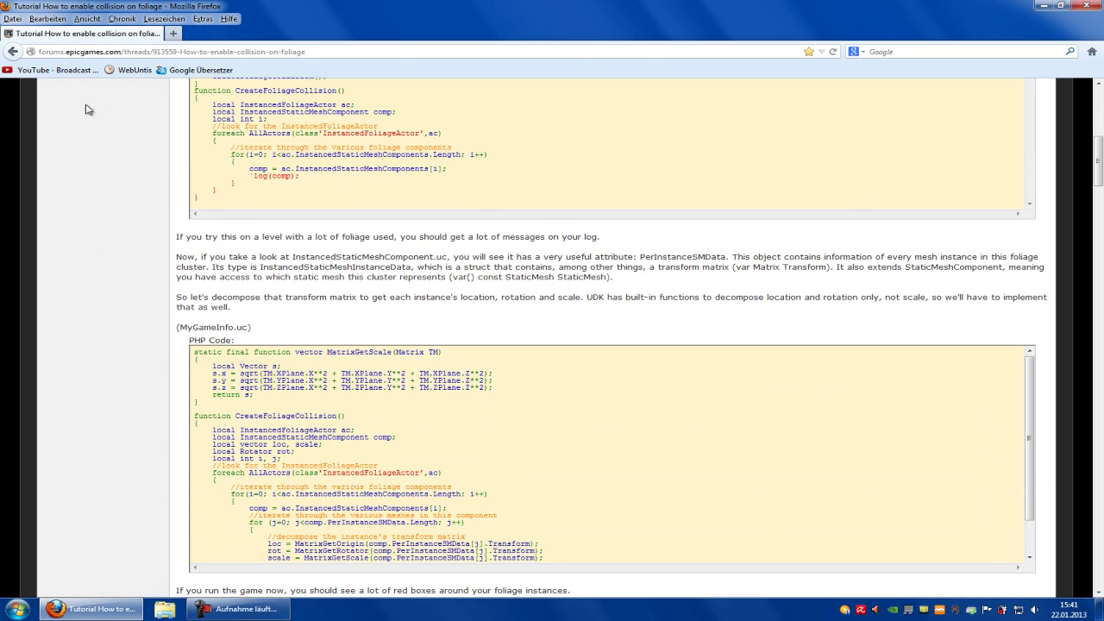
left_click_drag(195, 118, 444, 419)
scroll(66, 355, "down", 4)
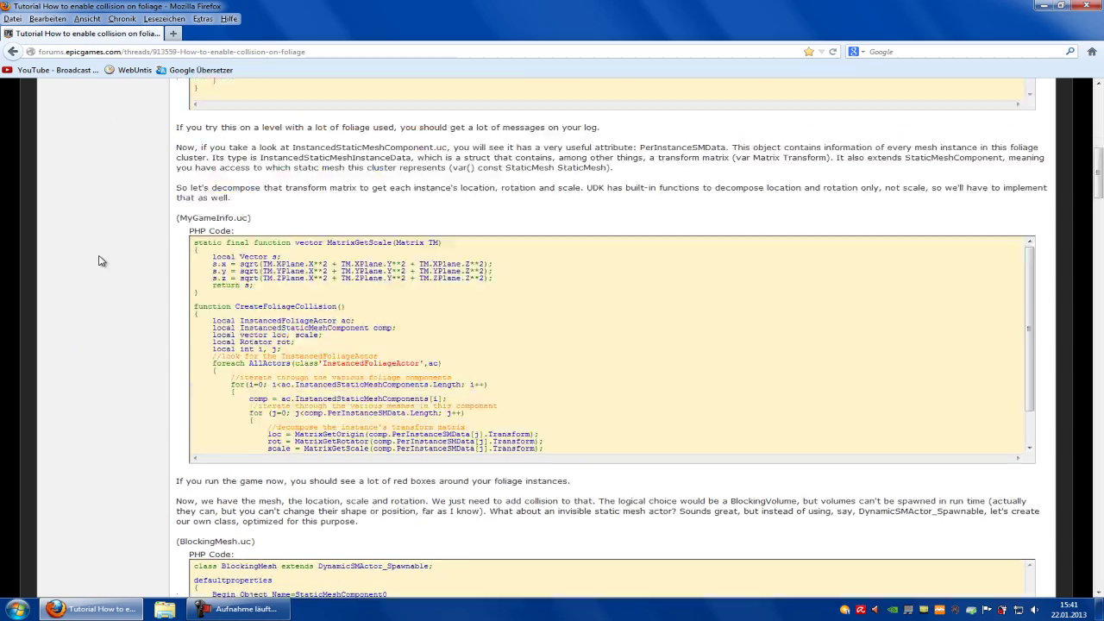
left_click(99, 256)
scroll(99, 256, "up", 4)
scroll(98, 261, "up", 3)
scroll(99, 259, "up", 6)
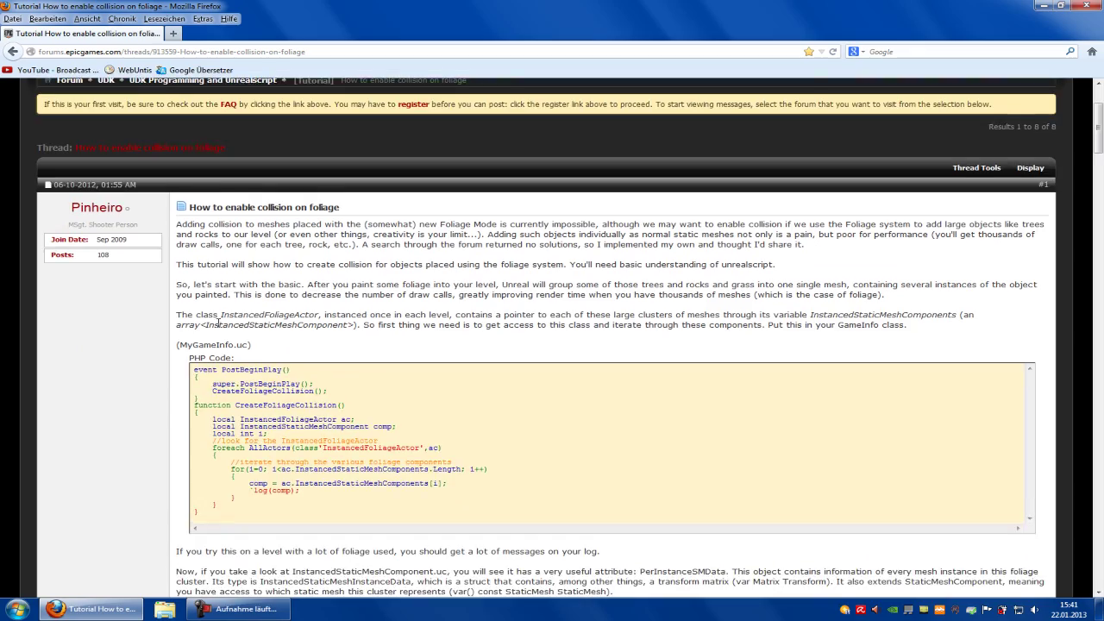
scroll(142, 308, "down", 14)
scroll(142, 307, "down", 20)
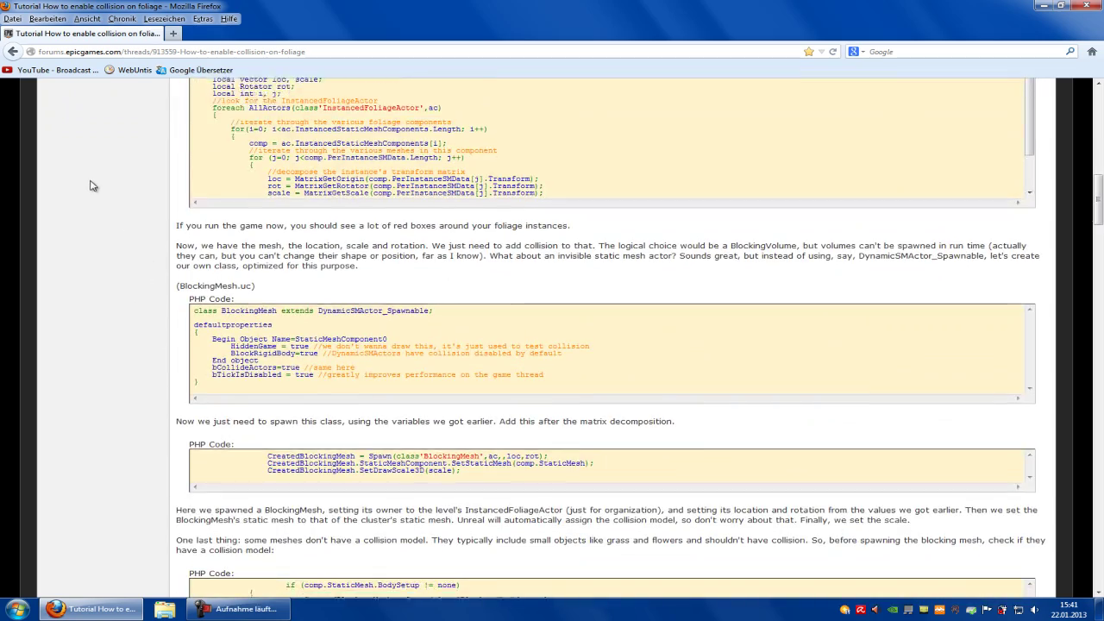
scroll(86, 206, "down", 7)
scroll(94, 197, "up", 6)
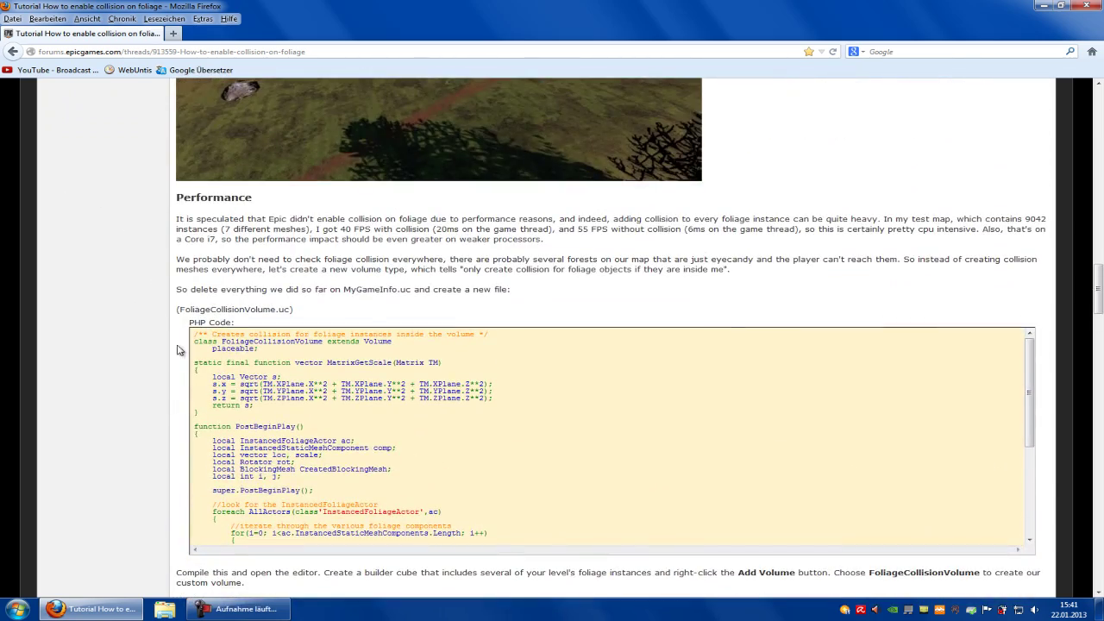
- Open the folder C:\UDK\UDK-2012-10\Development\Src\Engine\Classes in the file manager and move its window clear of the page's edge
left_click(17, 608)
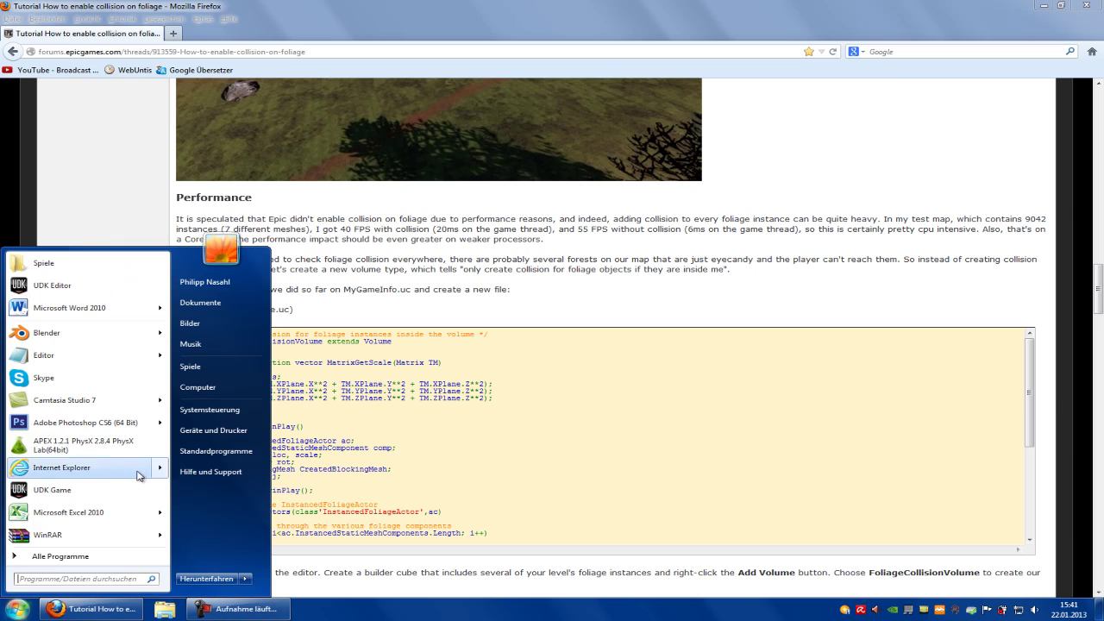
left_click(220, 388)
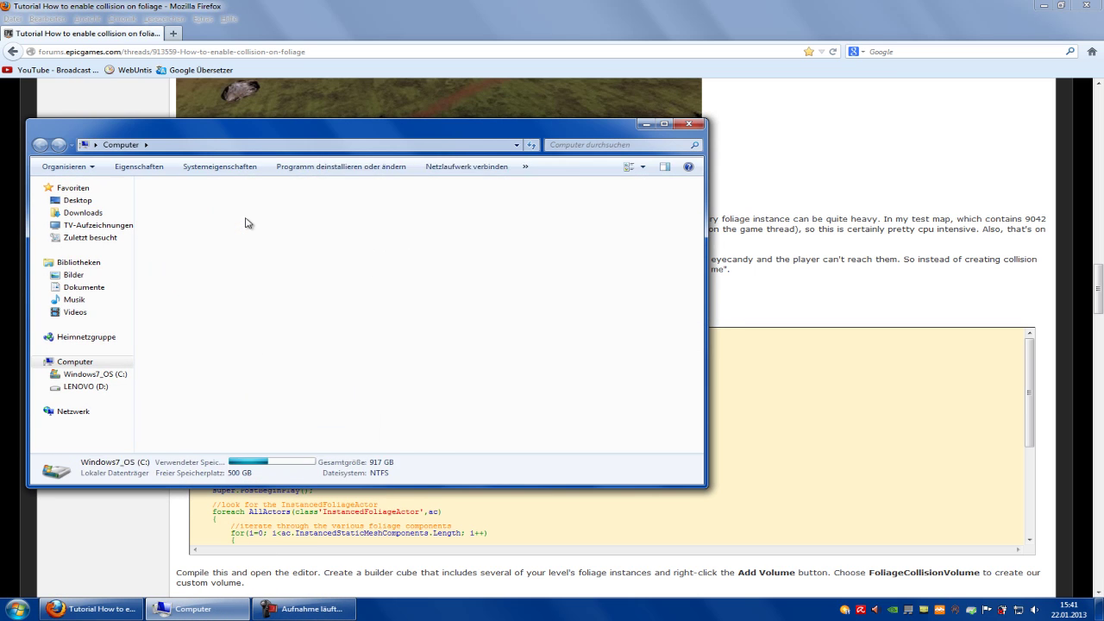
double_click(245, 223)
double_click(222, 399)
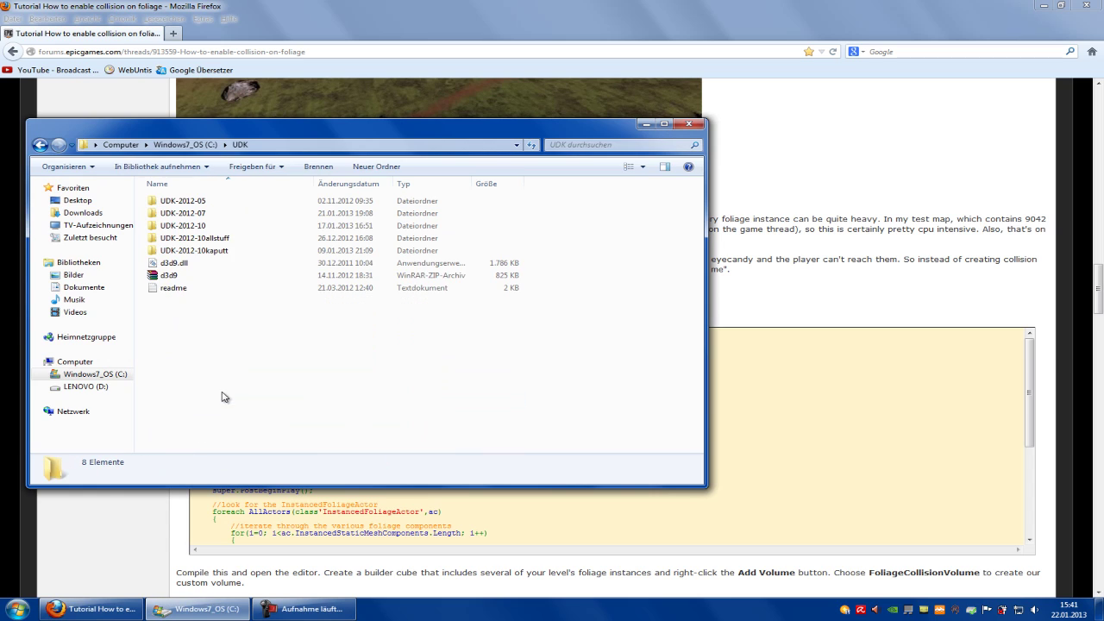
double_click(214, 226)
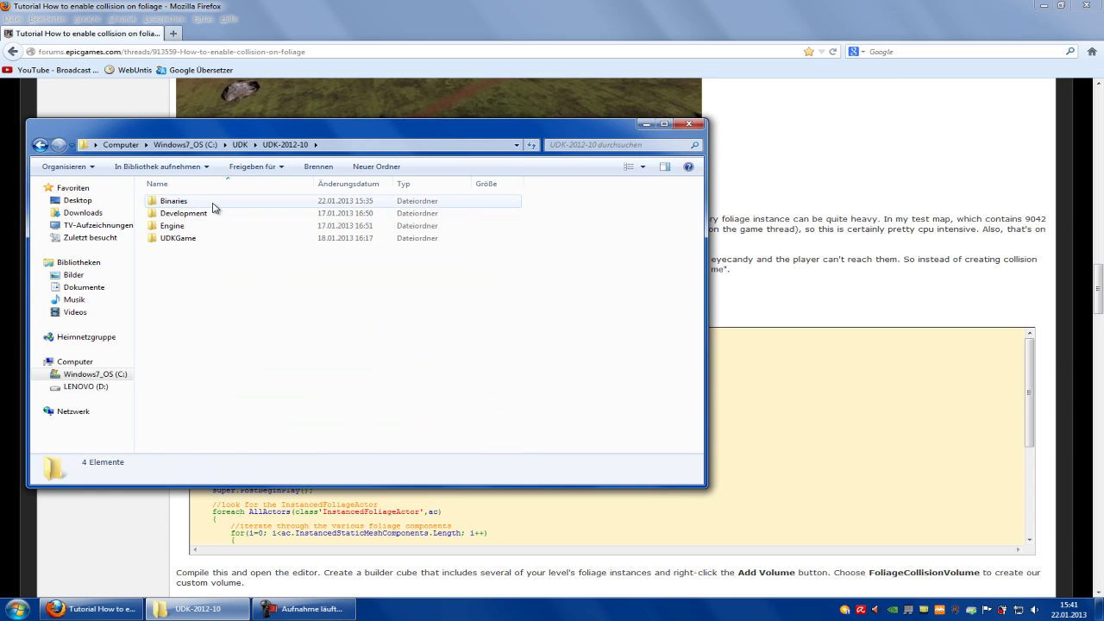
double_click(209, 214)
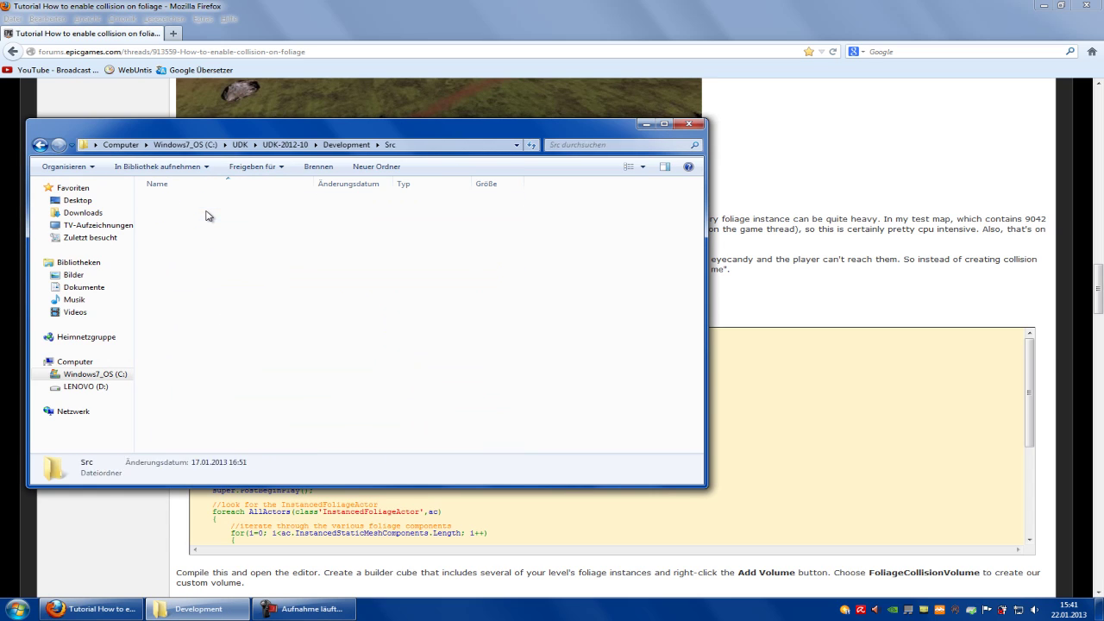
double_click(208, 216)
double_click(191, 225)
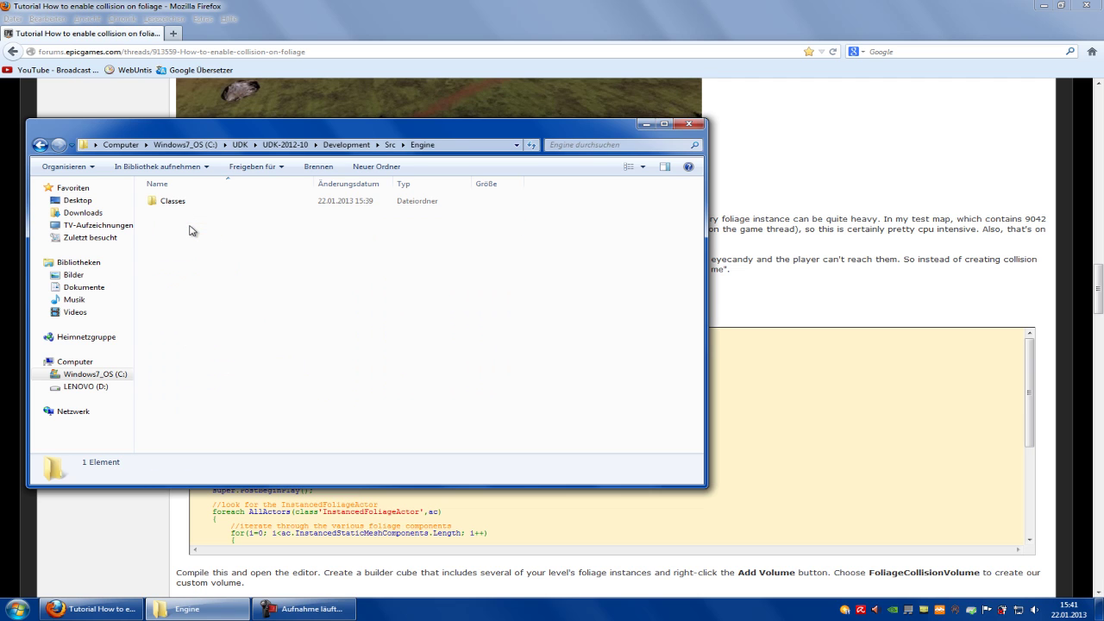
double_click(193, 200)
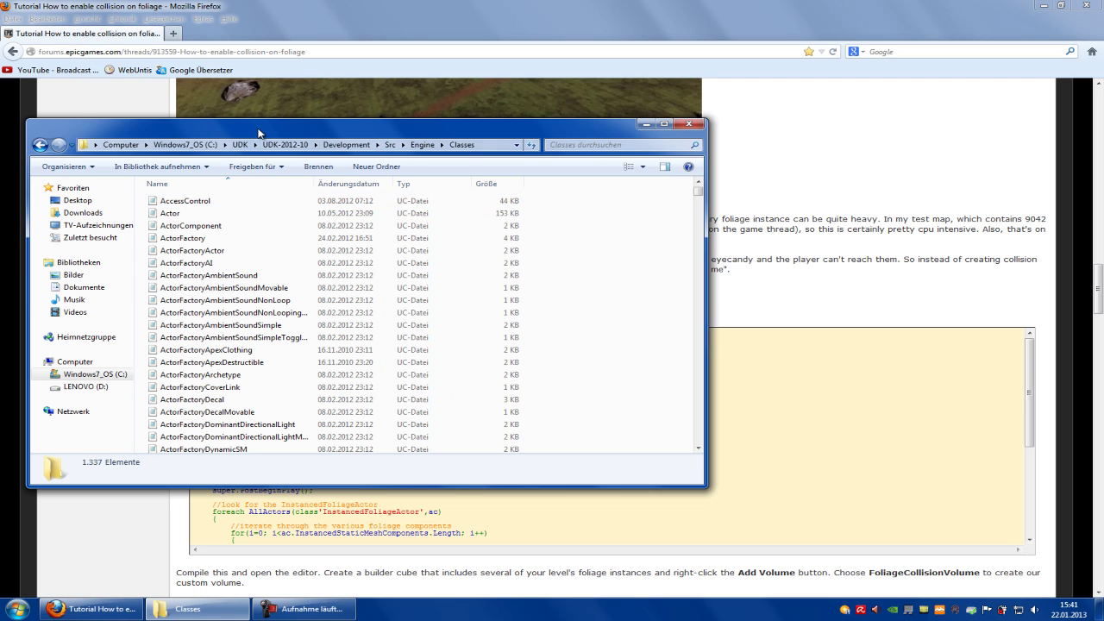
left_click_drag(258, 126, 399, 205)
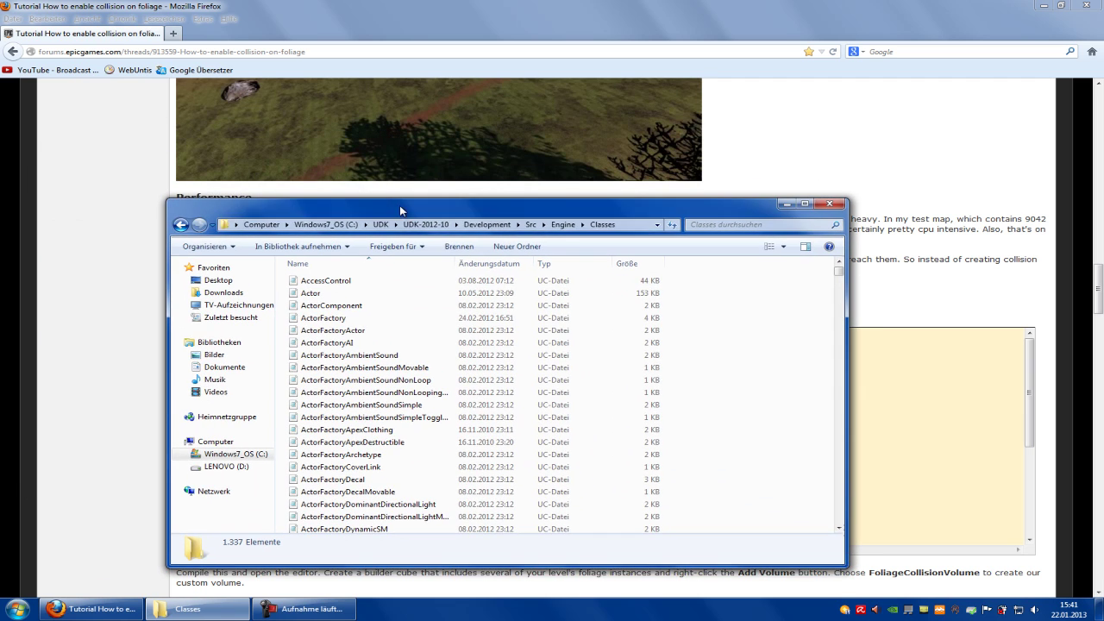
- Duplicate the ActorFactoryAmbientSoundMovable class file and save the copy with all its text deleted
left_click(484, 370)
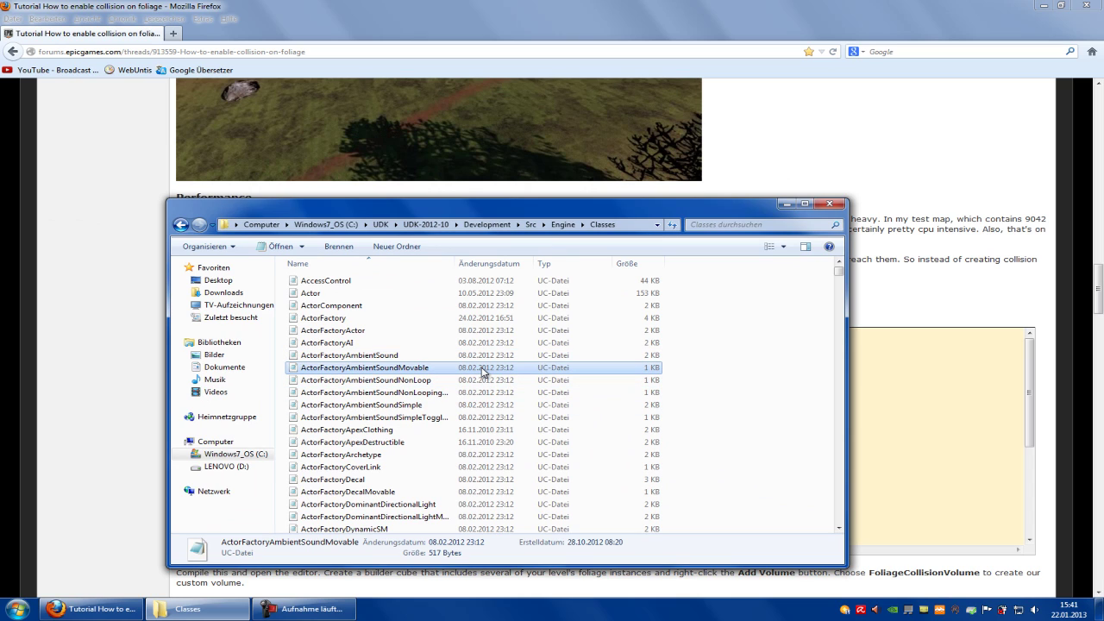
key("ctrl+v")
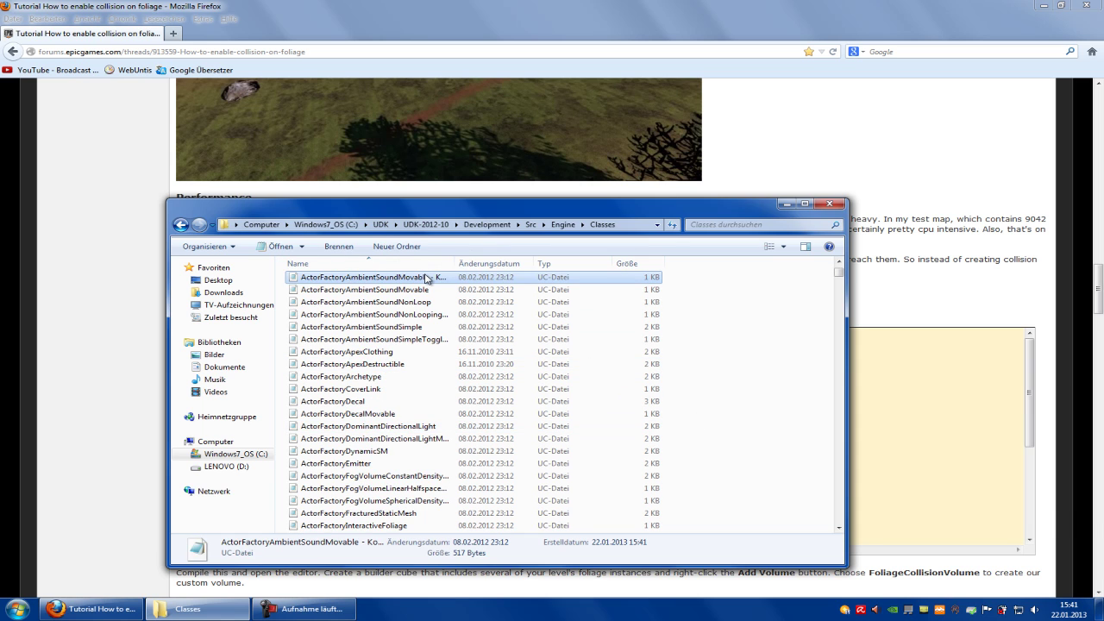
double_click(426, 278)
left_click_drag(79, 190, 249, 379)
key("Delete")
left_click(89, 179)
left_click(106, 216)
- Copy the complete FoliageCollisionVolume.uc code from the forum thread into the emptied class file and save it
left_click(69, 125)
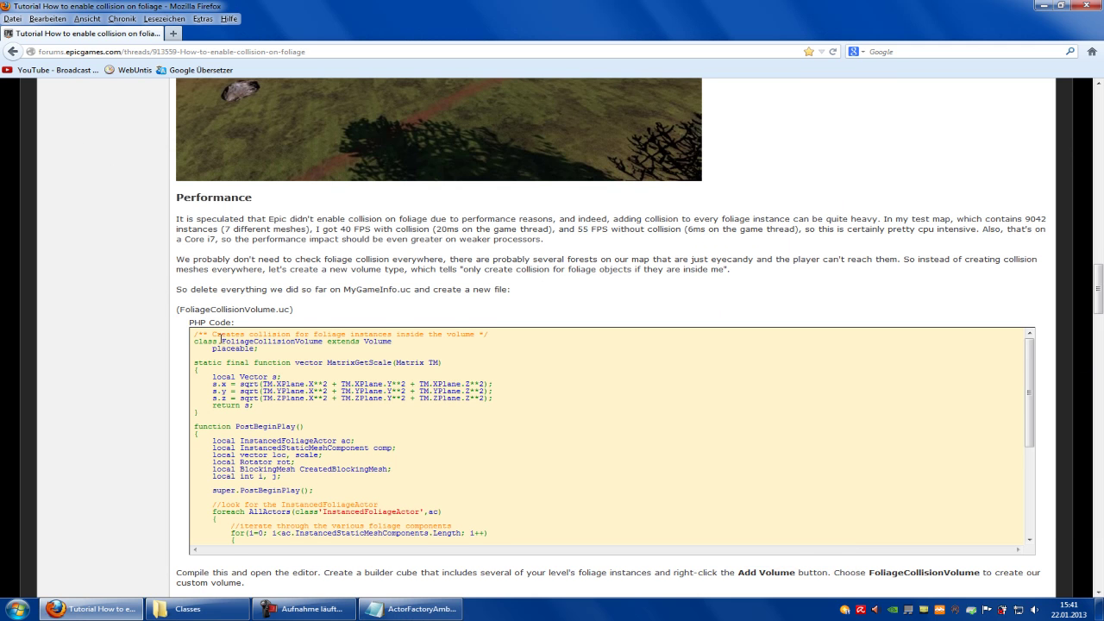
scroll(222, 338, "up", 2)
scroll(91, 387, "down", 2)
left_click_drag(193, 337, 292, 546)
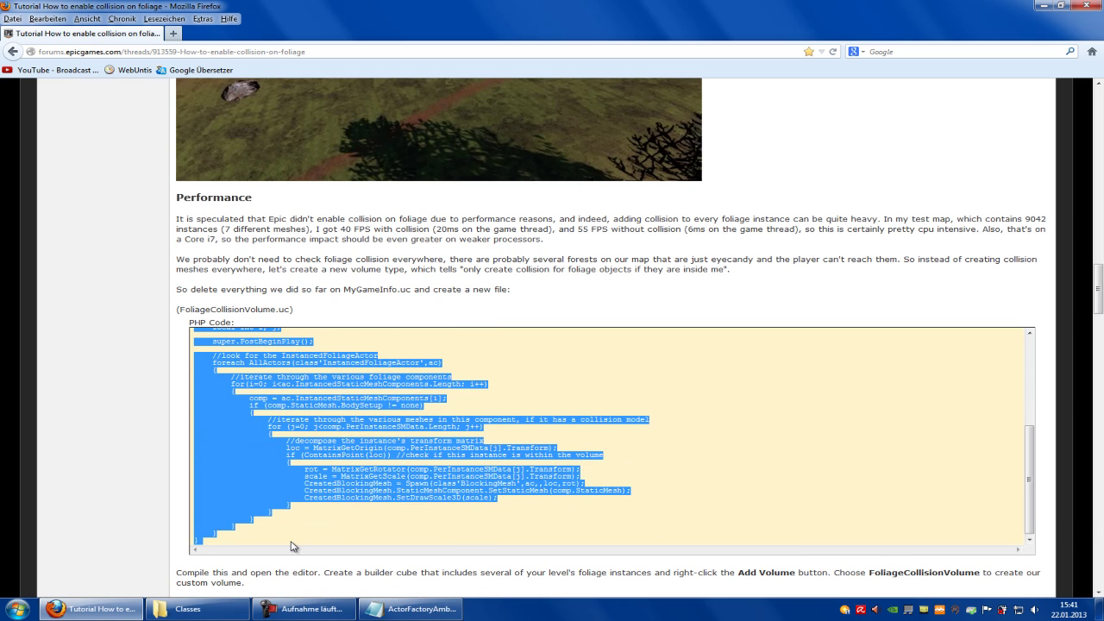
left_click(409, 609)
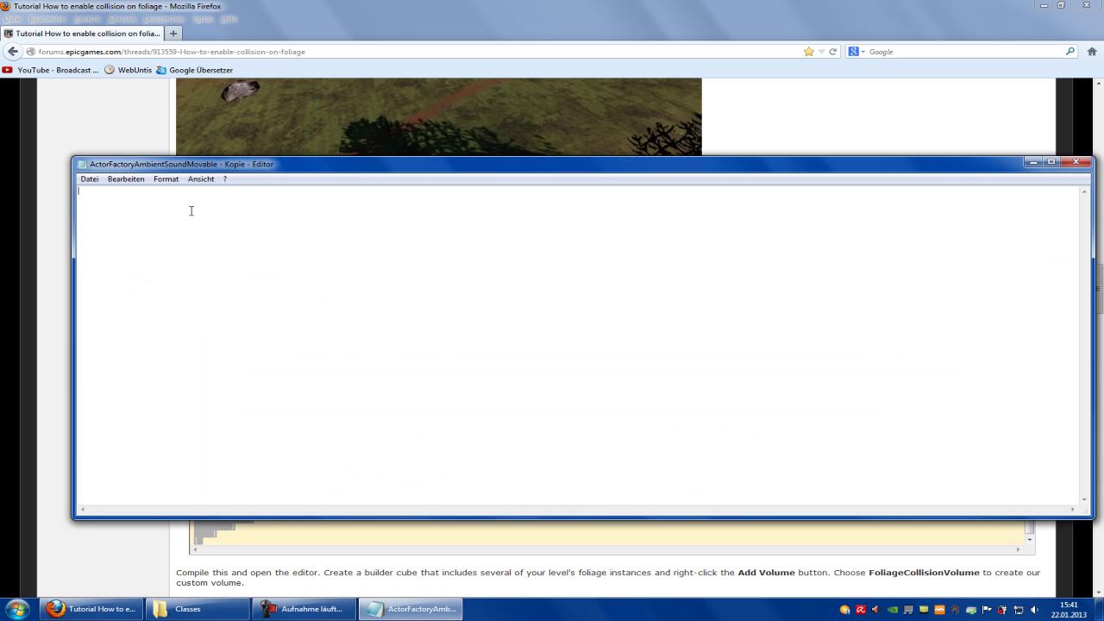
key("ctrl+v")
left_click(89, 178)
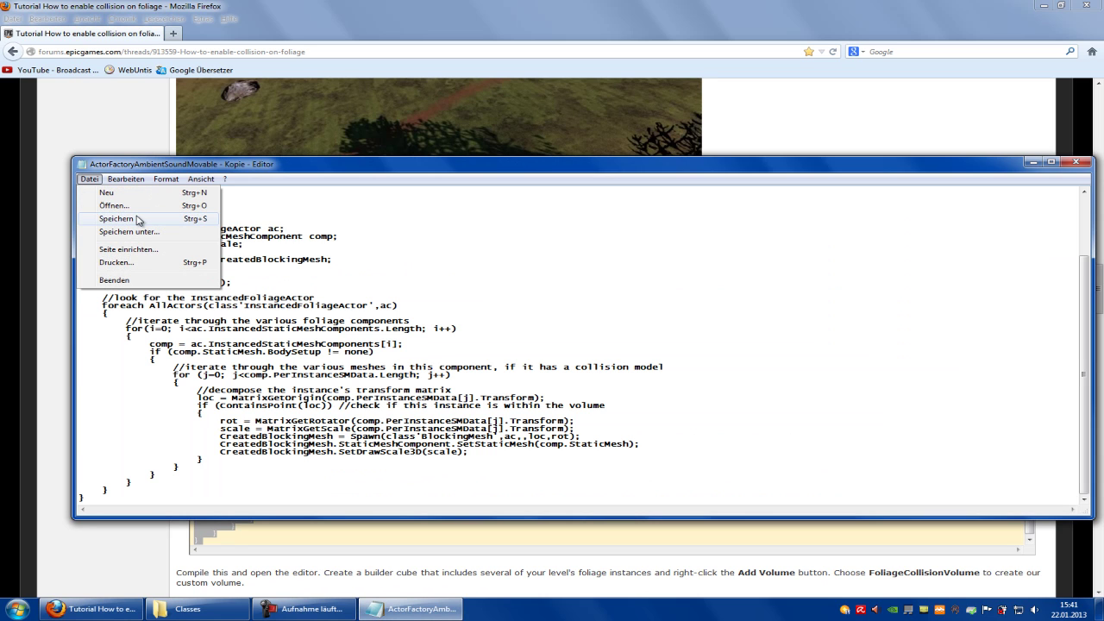
left_click(137, 219)
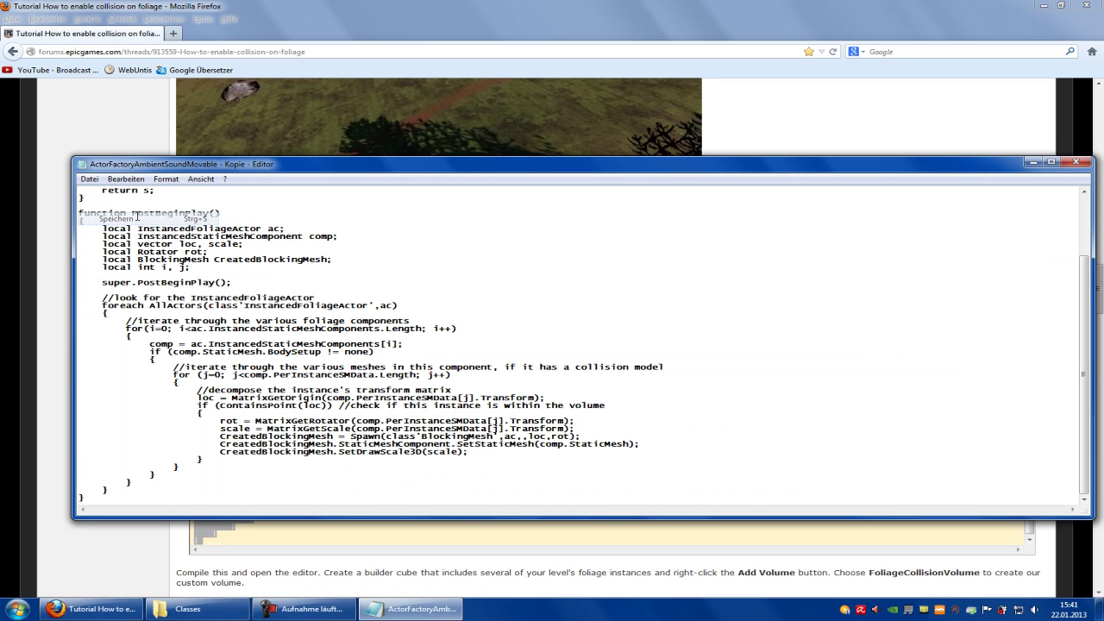
- Rename the copied class file to FoliageCollisionVolume, using the file name given in the forum thread
left_click(16, 309)
scroll(103, 327, "up", 10)
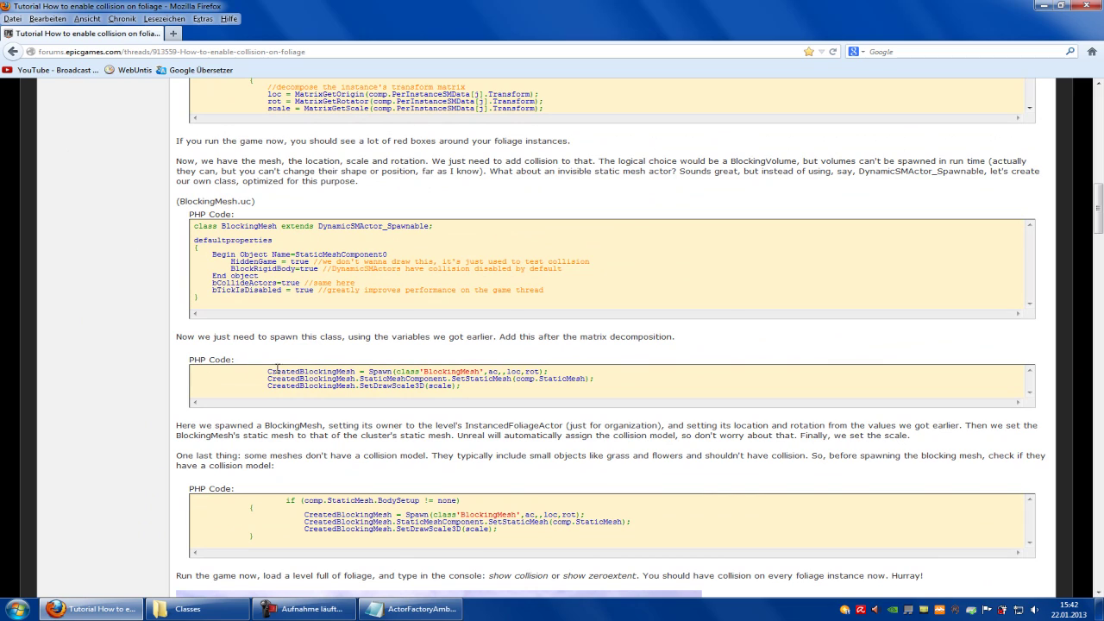
left_click(456, 609)
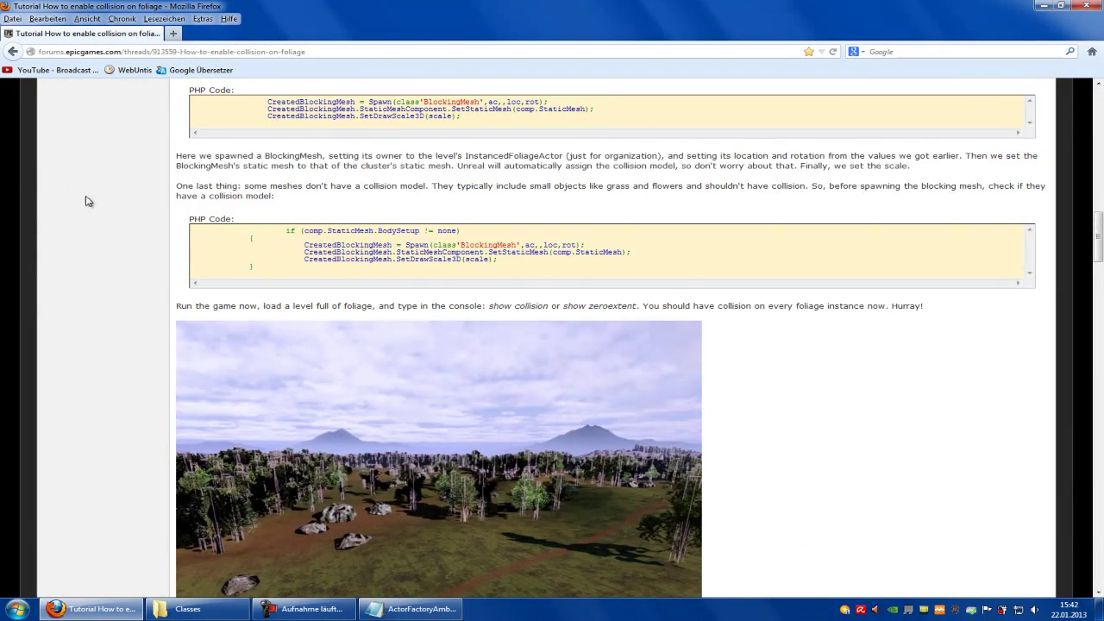
scroll(107, 194, "down", 7)
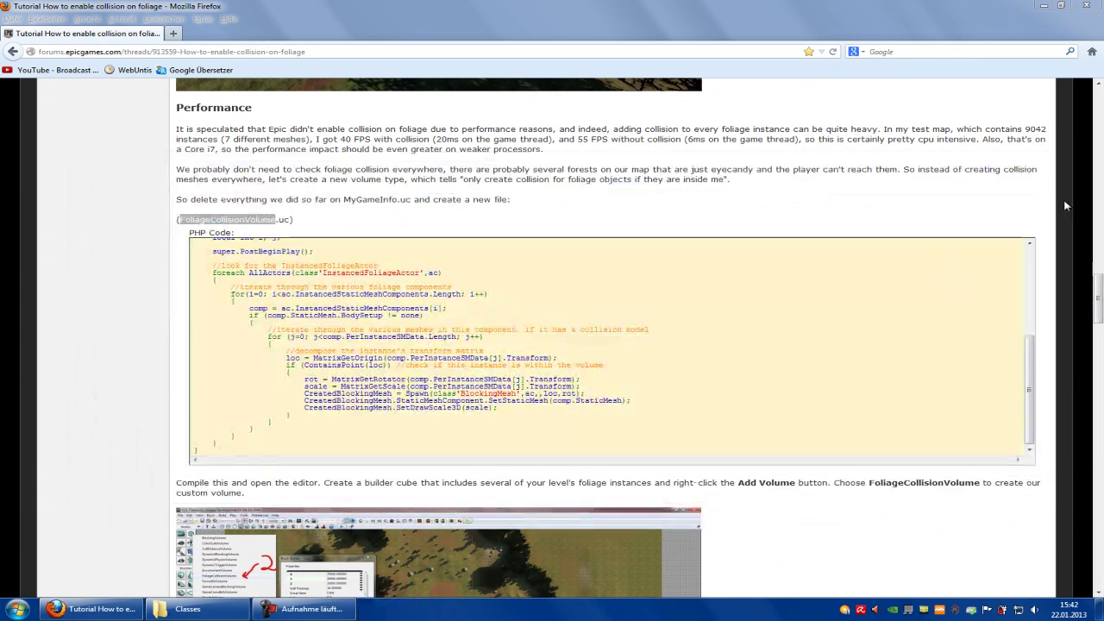
left_click(188, 609)
right_click(379, 279)
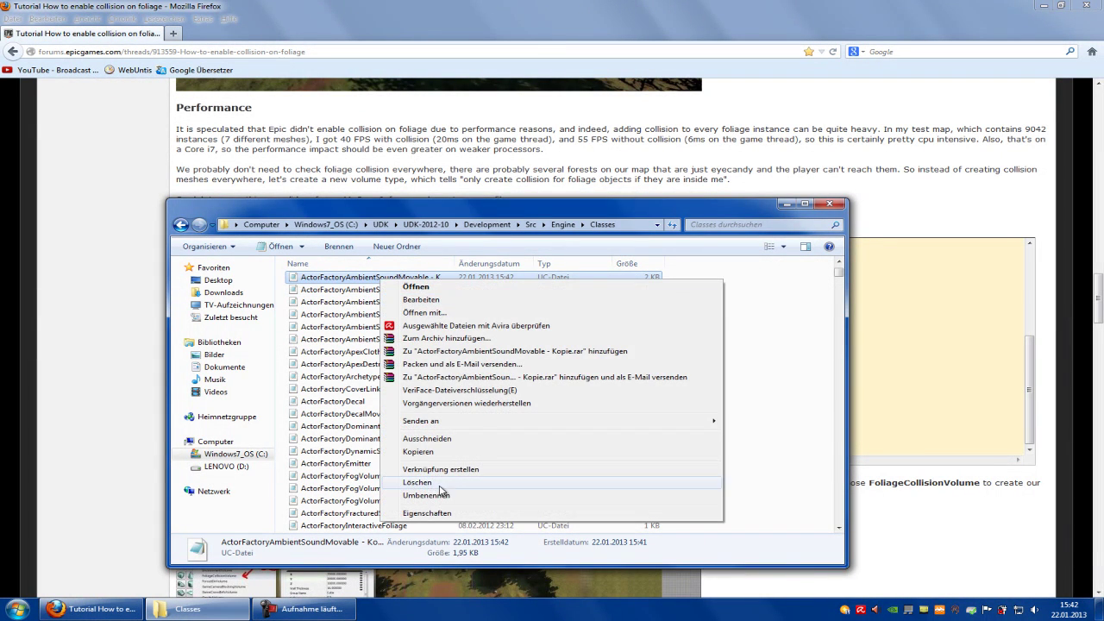
left_click(422, 495)
type("FoliageCollisionVolume")
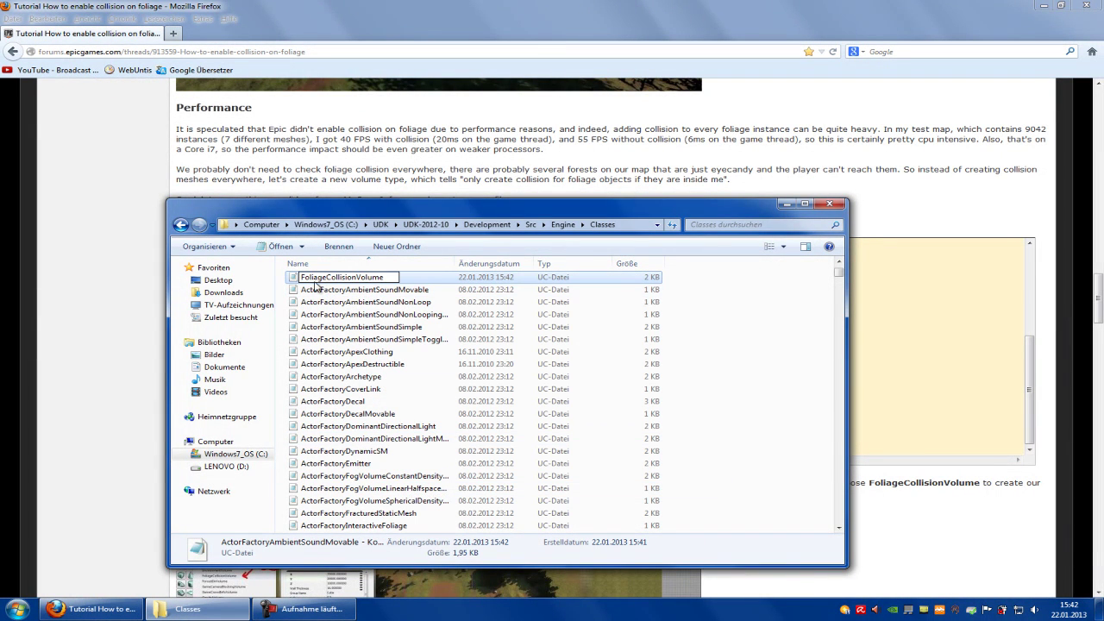
left_click(778, 337)
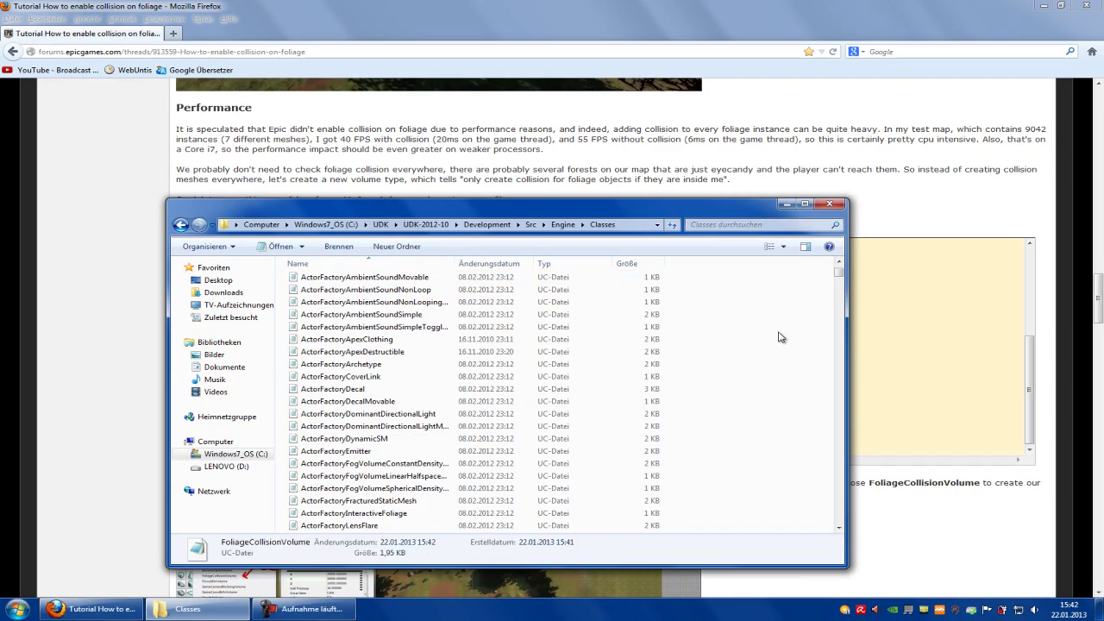
- Find the BlockingMesh.uc code listing in the forum thread
left_click(867, 164)
scroll(804, 265, "up", 20)
scroll(724, 214, "up", 10)
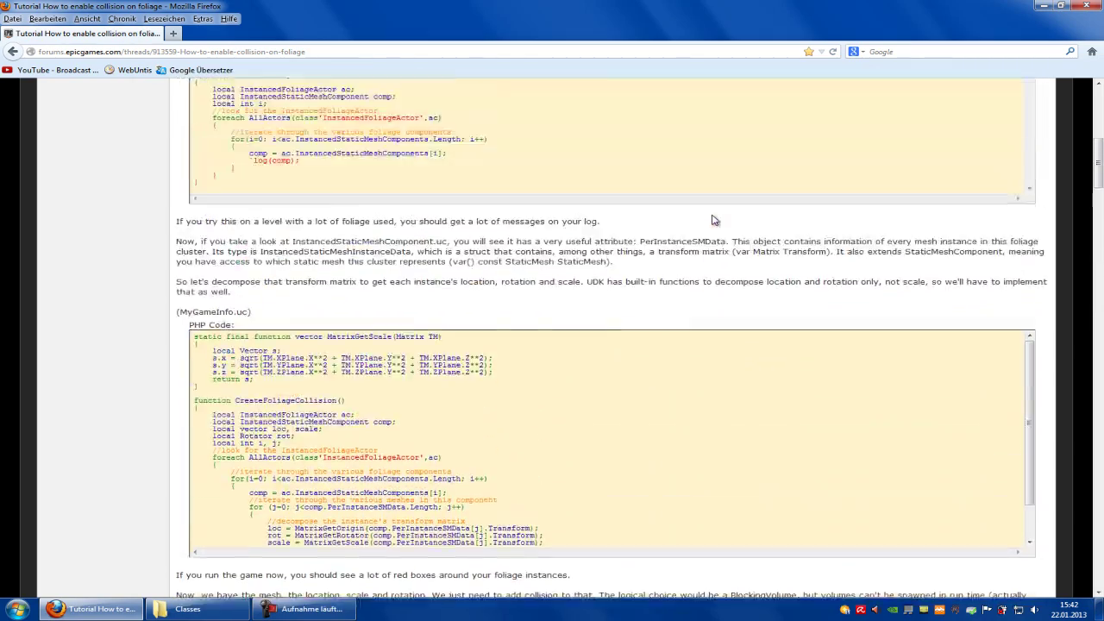
scroll(323, 412, "down", 10)
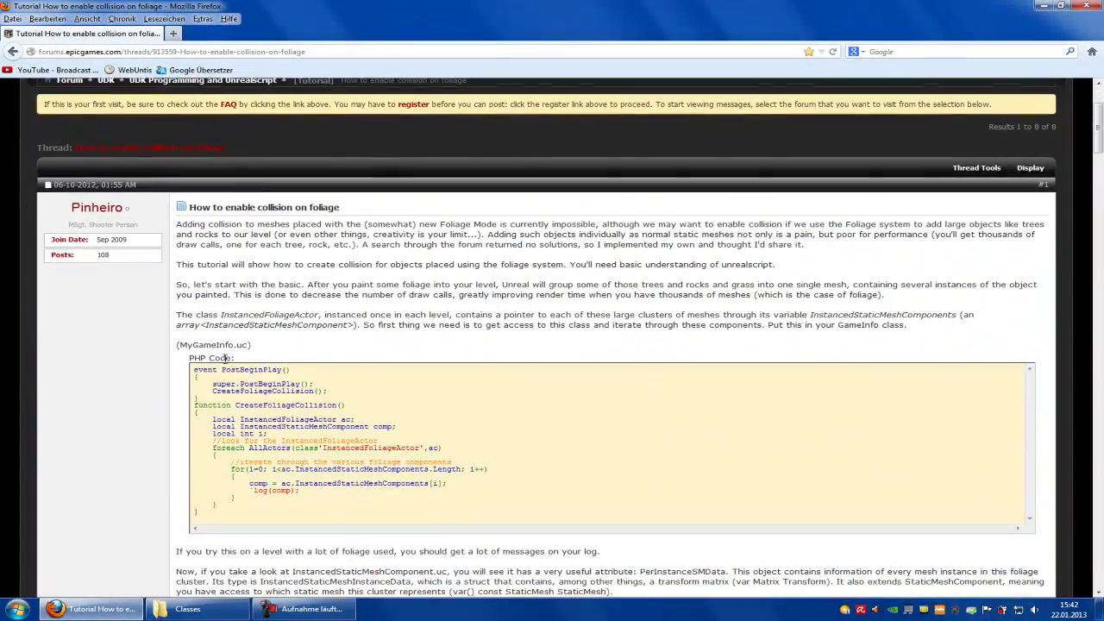
scroll(134, 319, "down", 5)
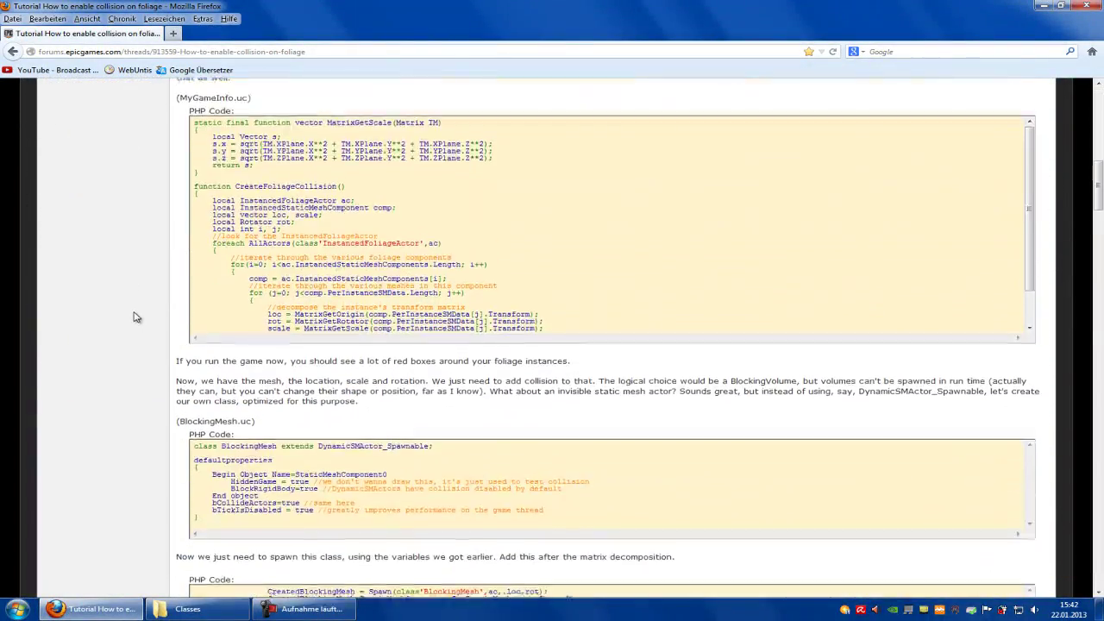
left_click_drag(196, 375, 407, 438)
left_click(149, 369)
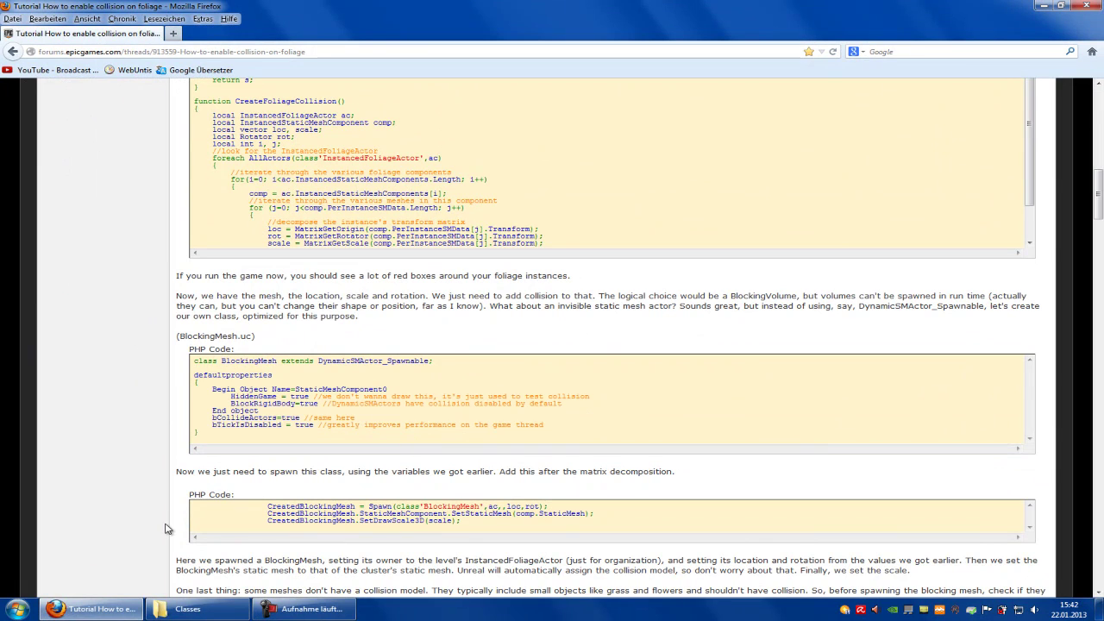
- Duplicate the ActorFactoryAmbientSoundMovable class file again and save the copy with all its text deleted
left_click(188, 609)
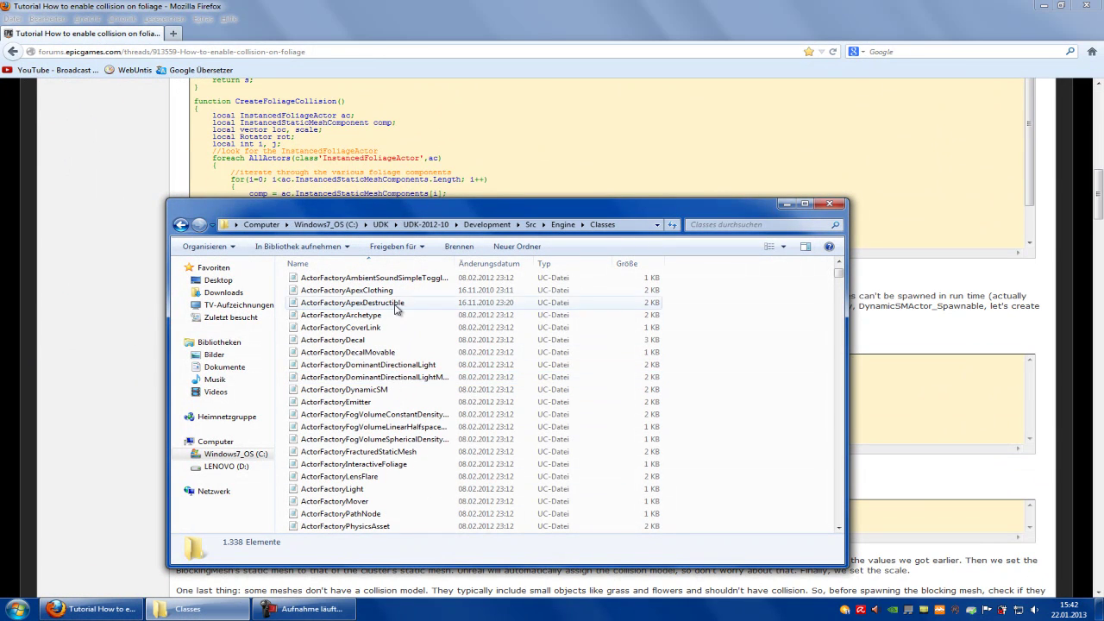
scroll(399, 319, "up", 2)
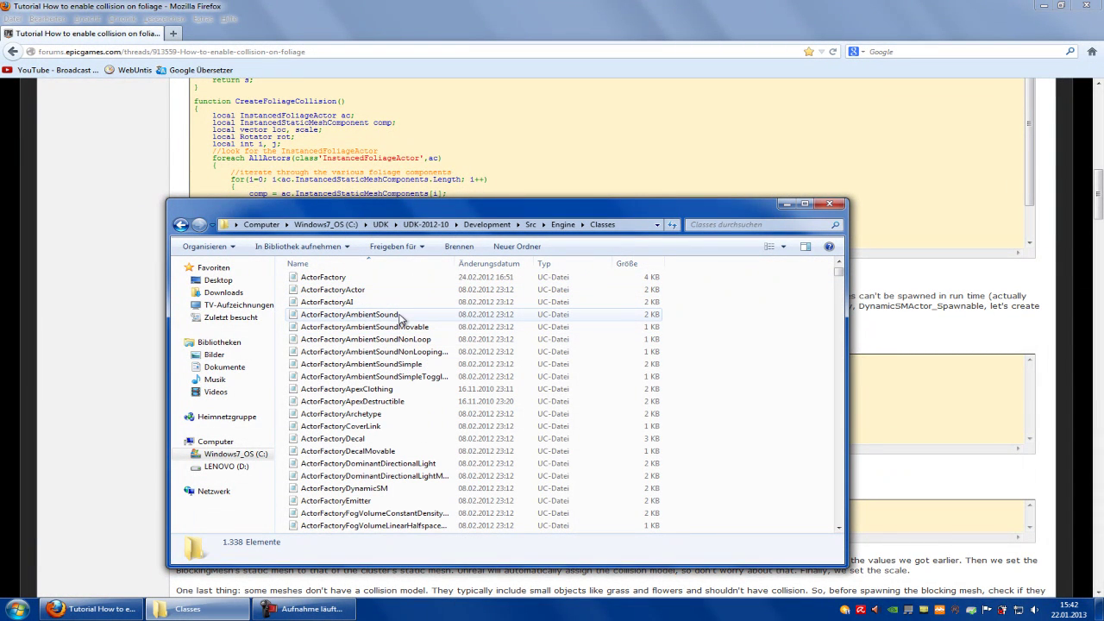
left_click(401, 332)
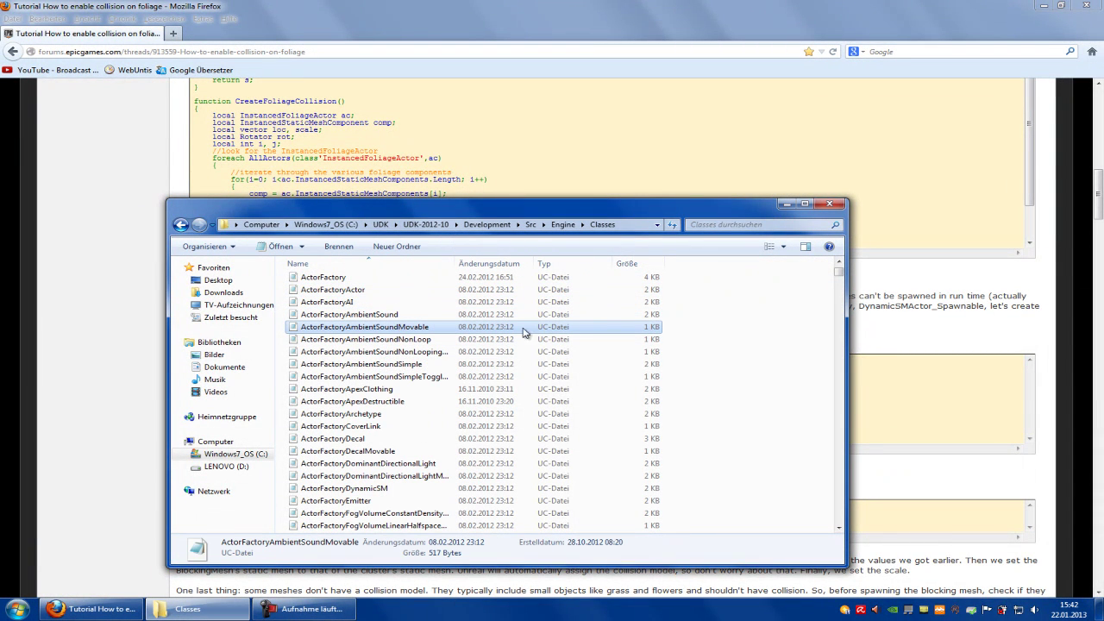
key("ctrl+c")
key("ctrl+v")
double_click(448, 280)
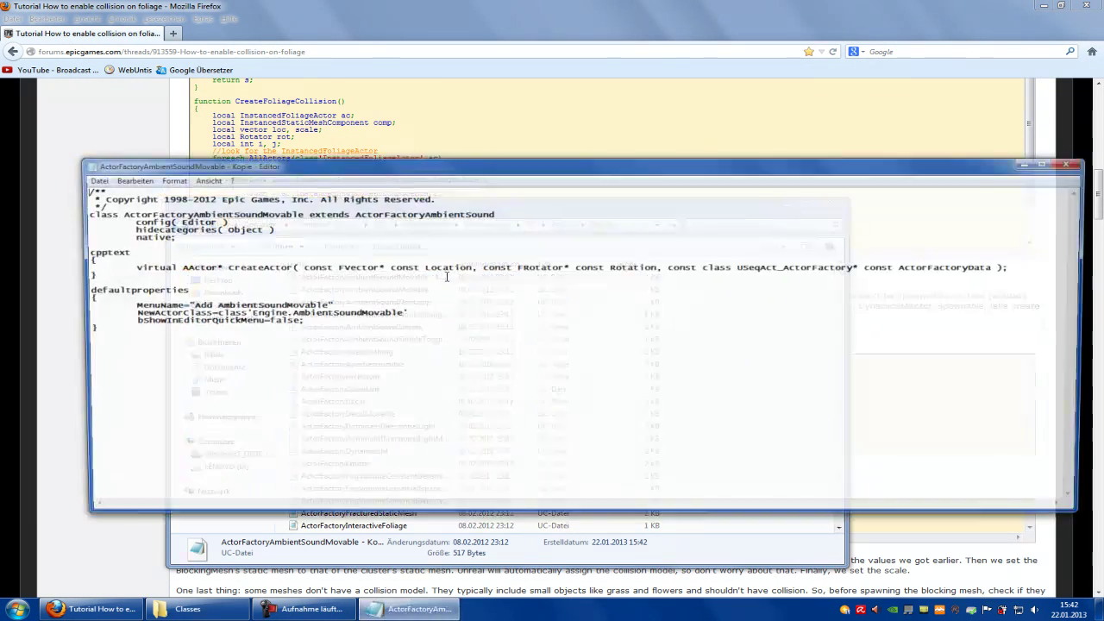
key("ctrl+a")
key("Delete")
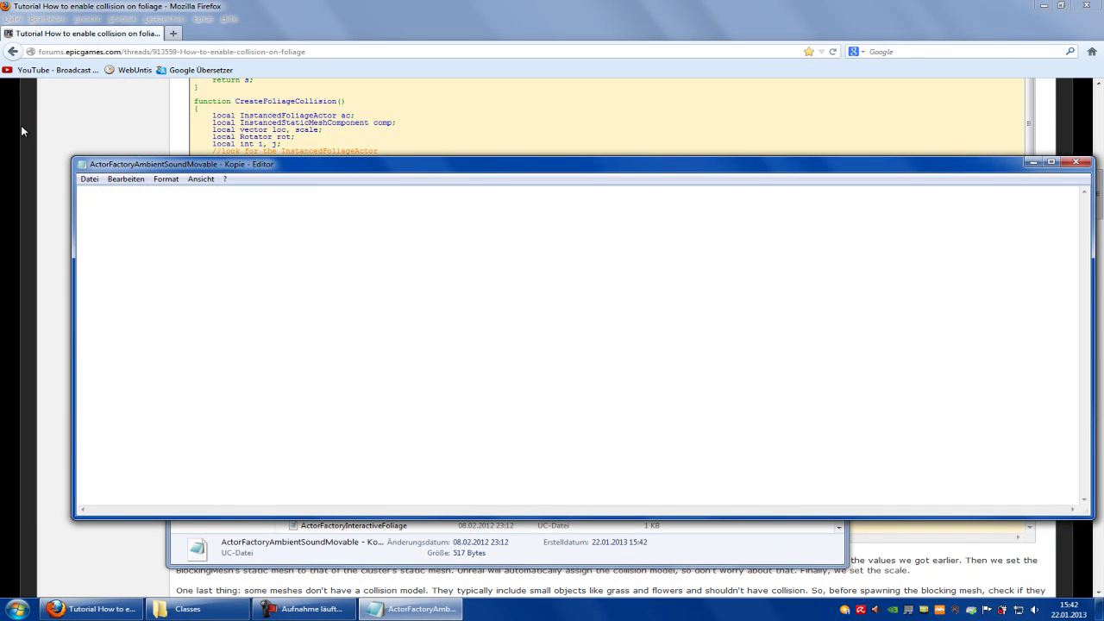
left_click(88, 178)
left_click(129, 217)
- Copy the complete BlockingMesh.uc code from the forum thread into the emptied class file, save it and close it
left_click(82, 134)
scroll(84, 132, "up", 2)
scroll(100, 198, "down", 2)
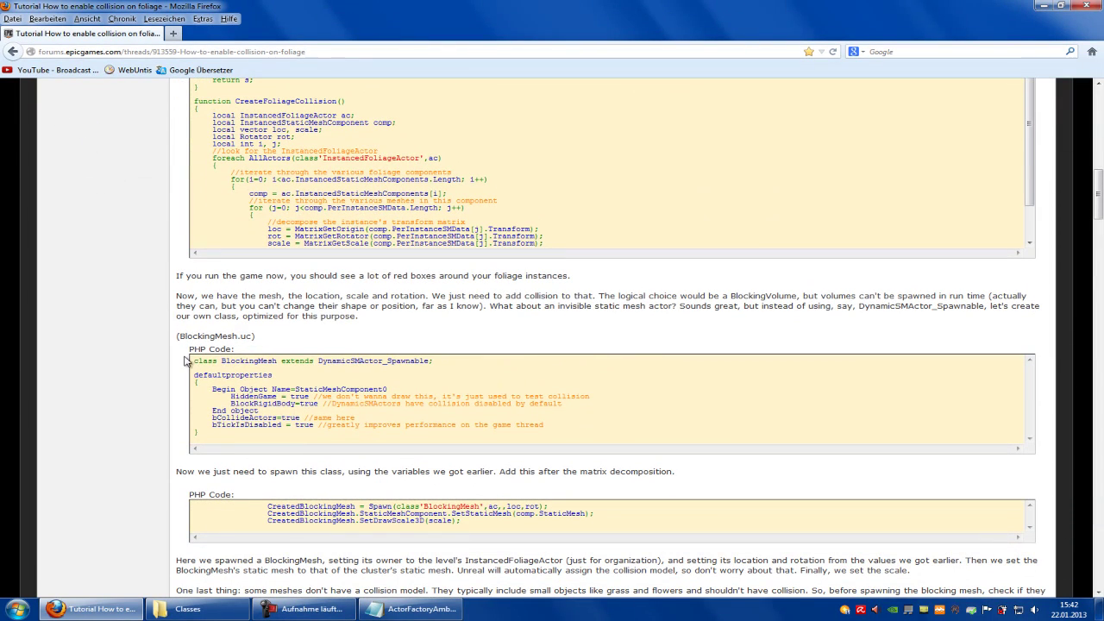
left_click_drag(195, 360, 239, 441)
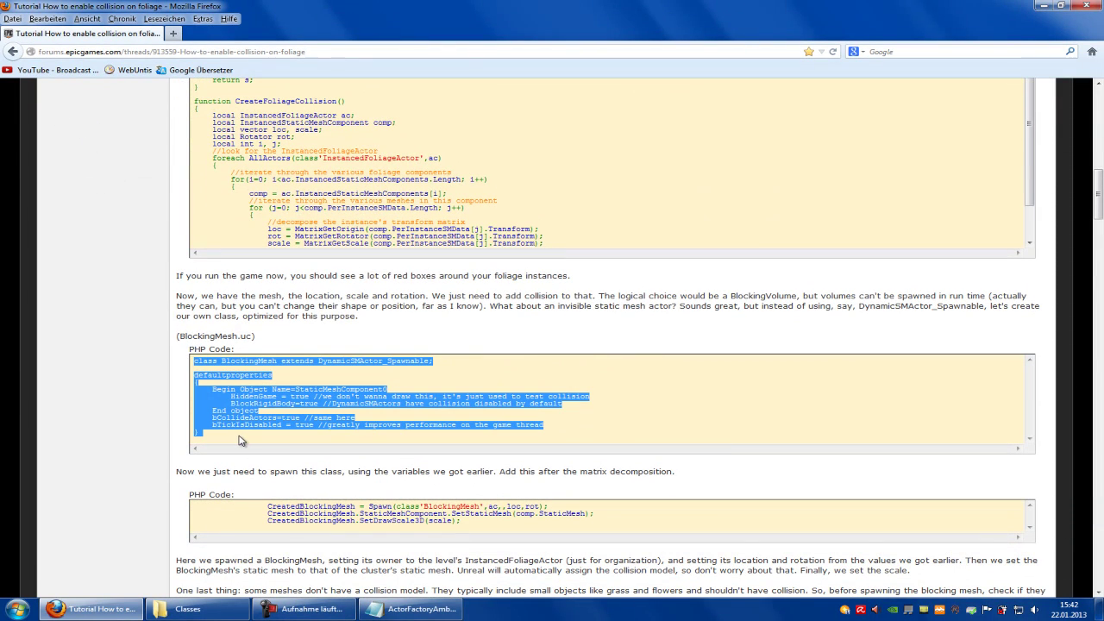
left_click(410, 609)
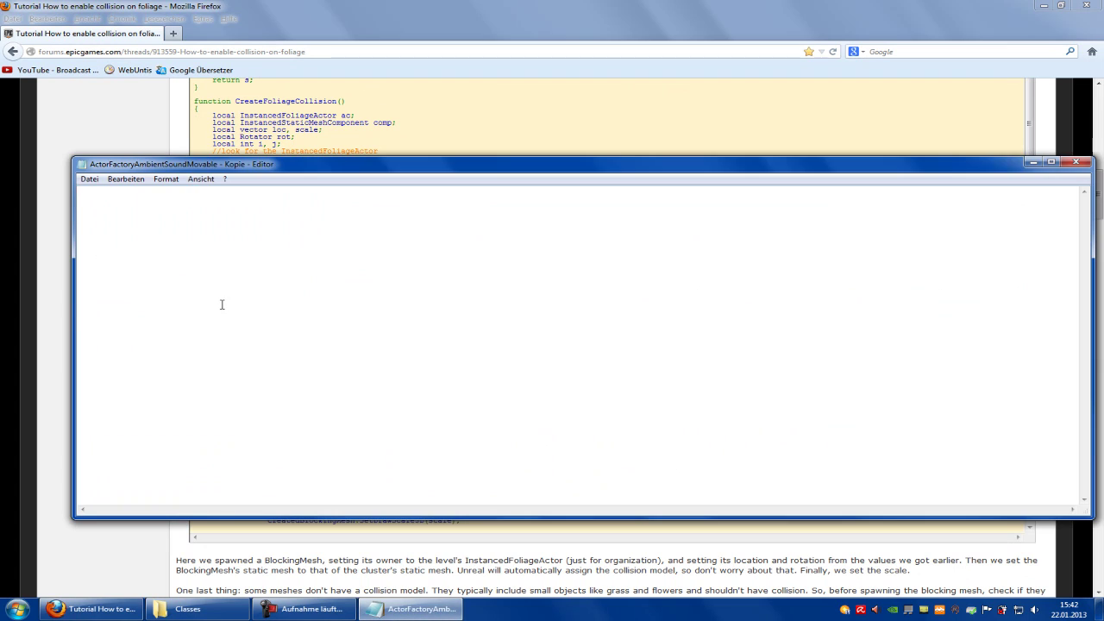
key("ctrl+v")
left_click(88, 178)
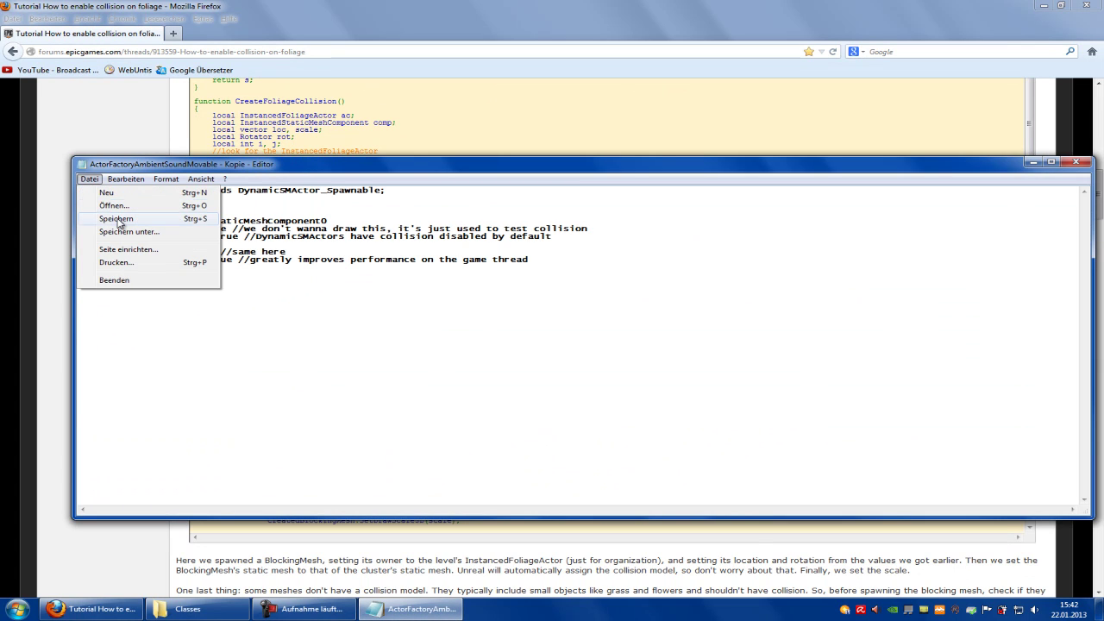
left_click(118, 219)
left_click(1076, 162)
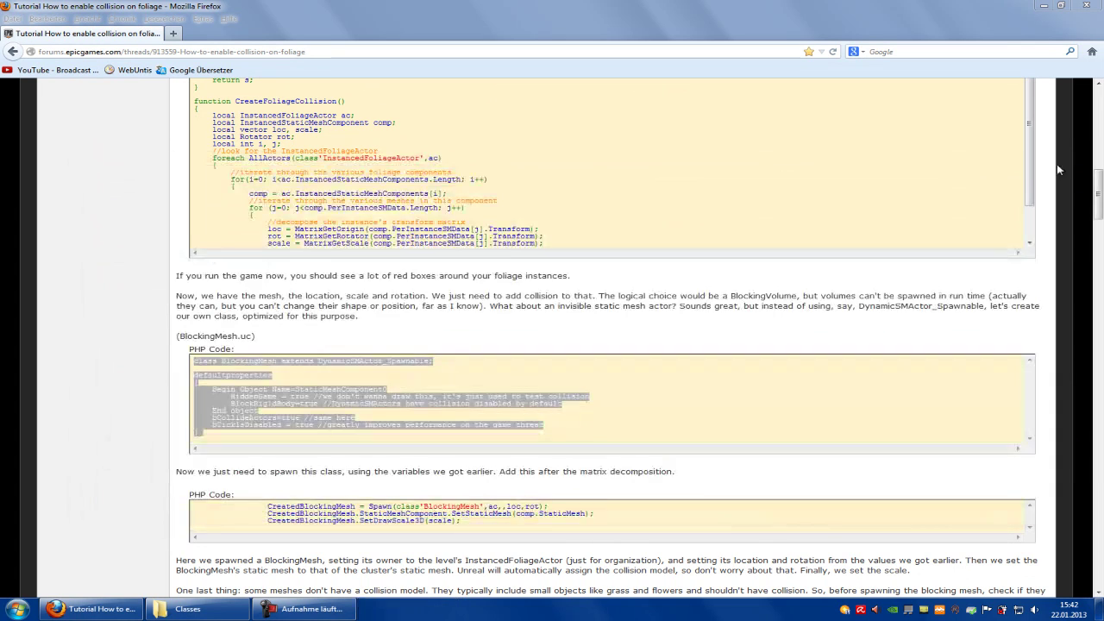
- Rename the copied class file to BlockingMesh, using the file name given in the forum thread
left_click_drag(180, 336, 239, 336)
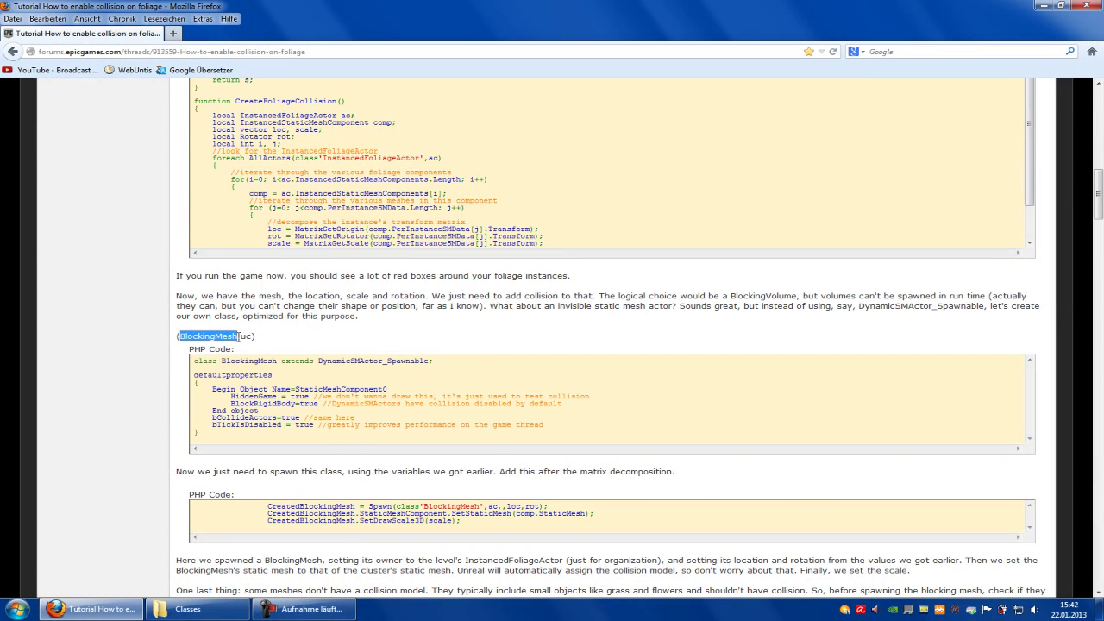
left_click(187, 609)
right_click(372, 277)
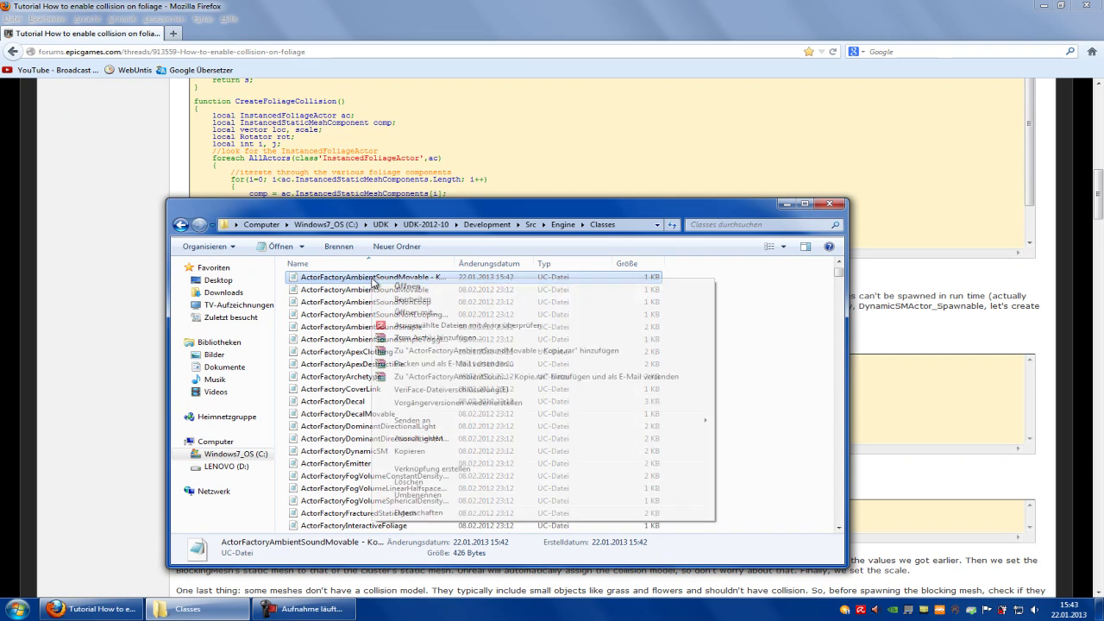
left_click(419, 494)
key("ctrl+v")
key("Return")
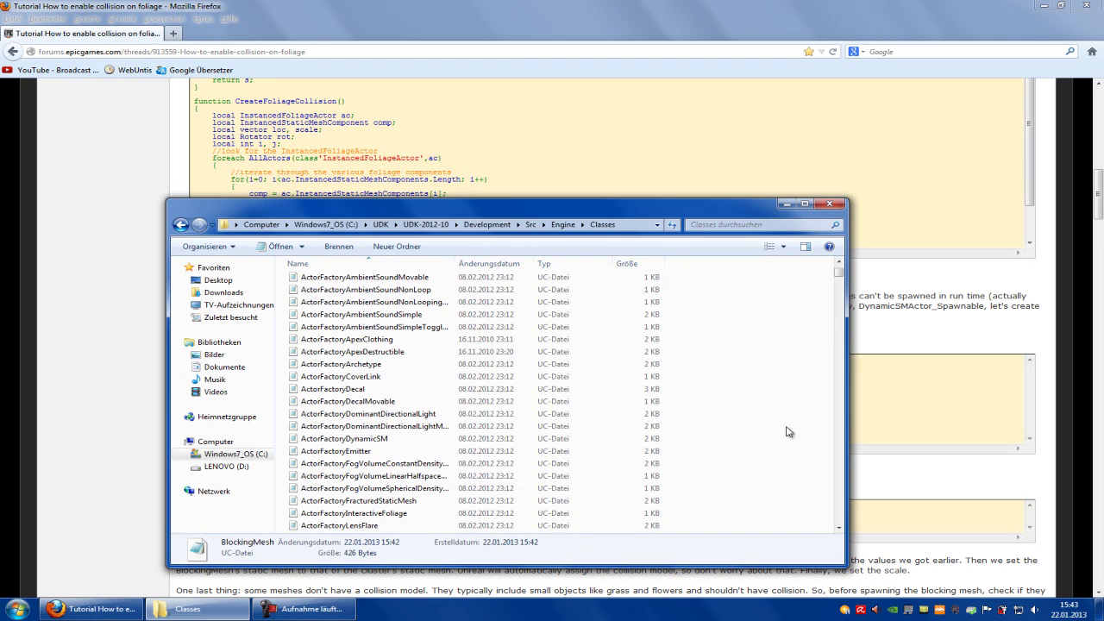
- Run the UDK Editor as administrator, rebuild the outdated scripts and close the compiler window once compilation finishes
left_click(147, 281)
left_click(17, 609)
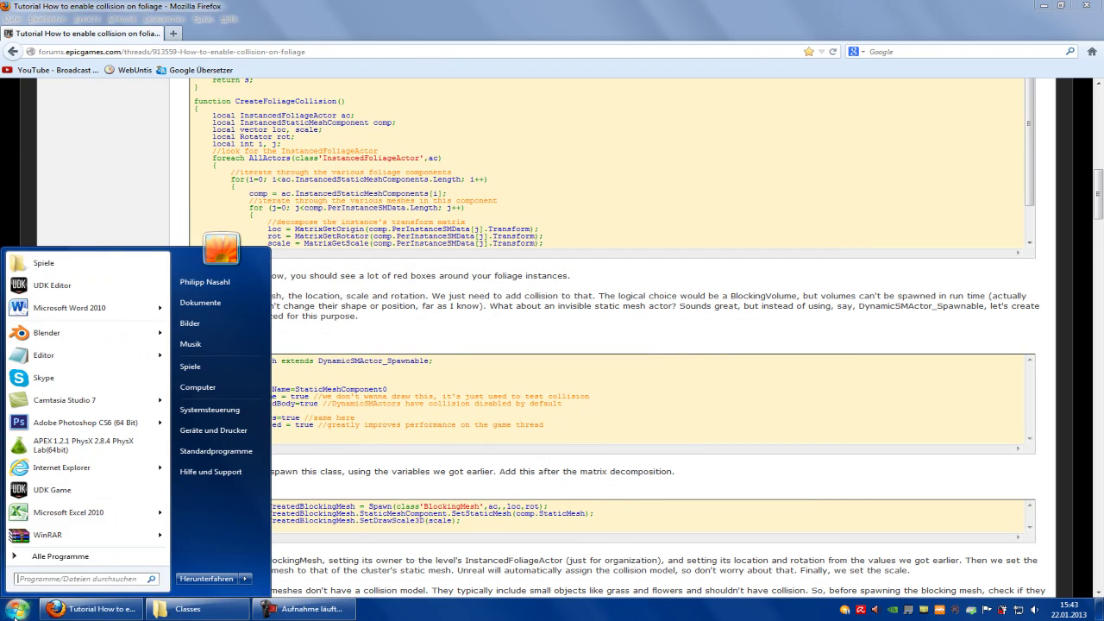
right_click(107, 289)
left_click(197, 311)
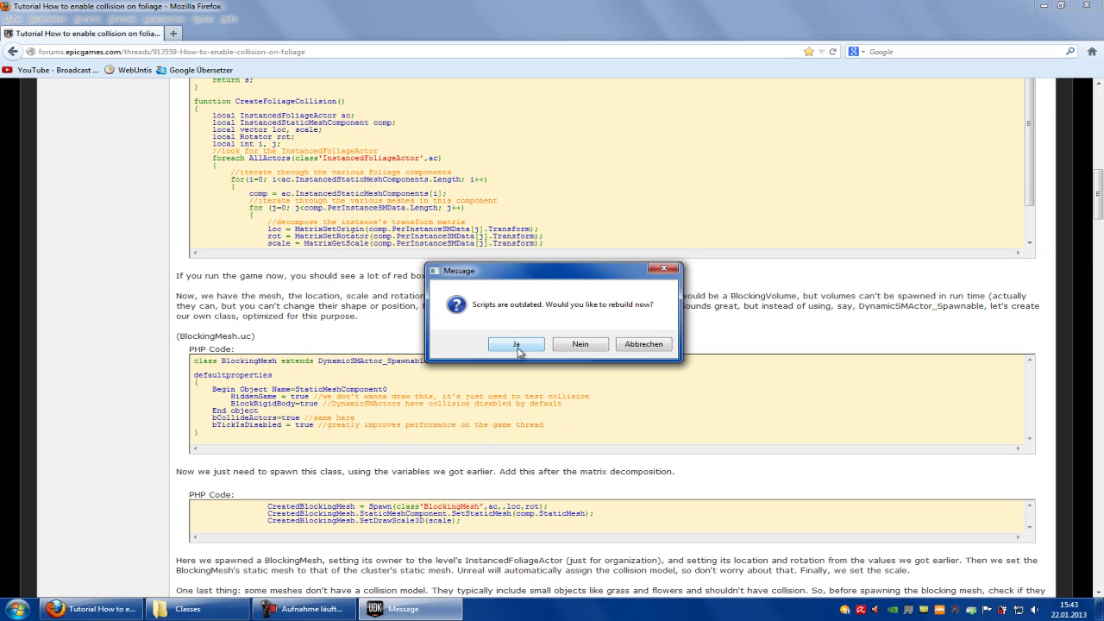
left_click(517, 345)
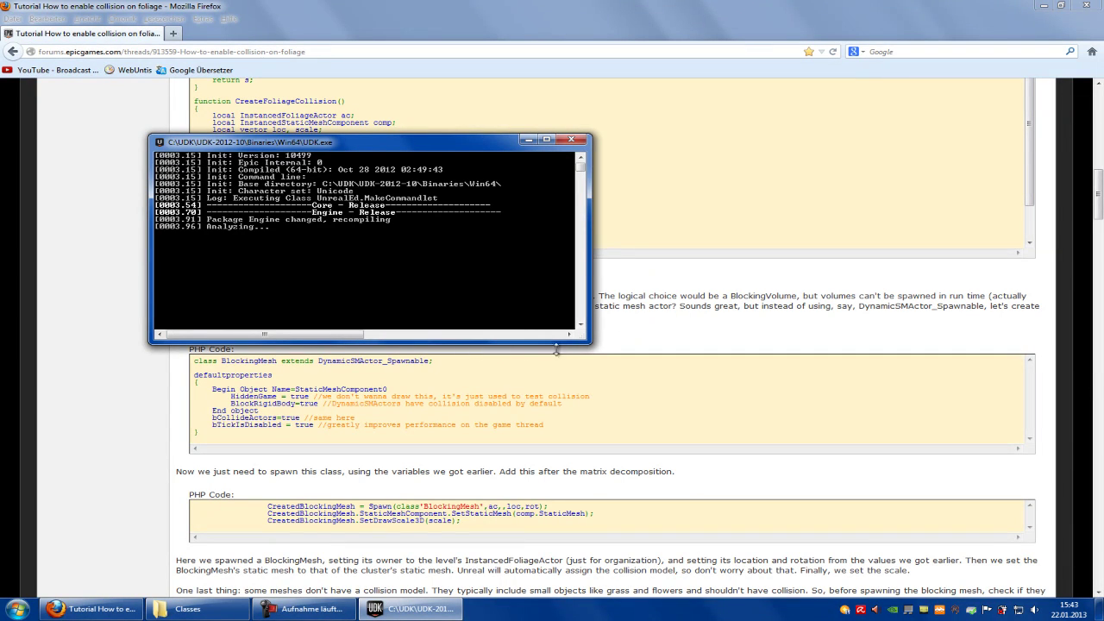
left_click_drag(582, 335, 658, 390)
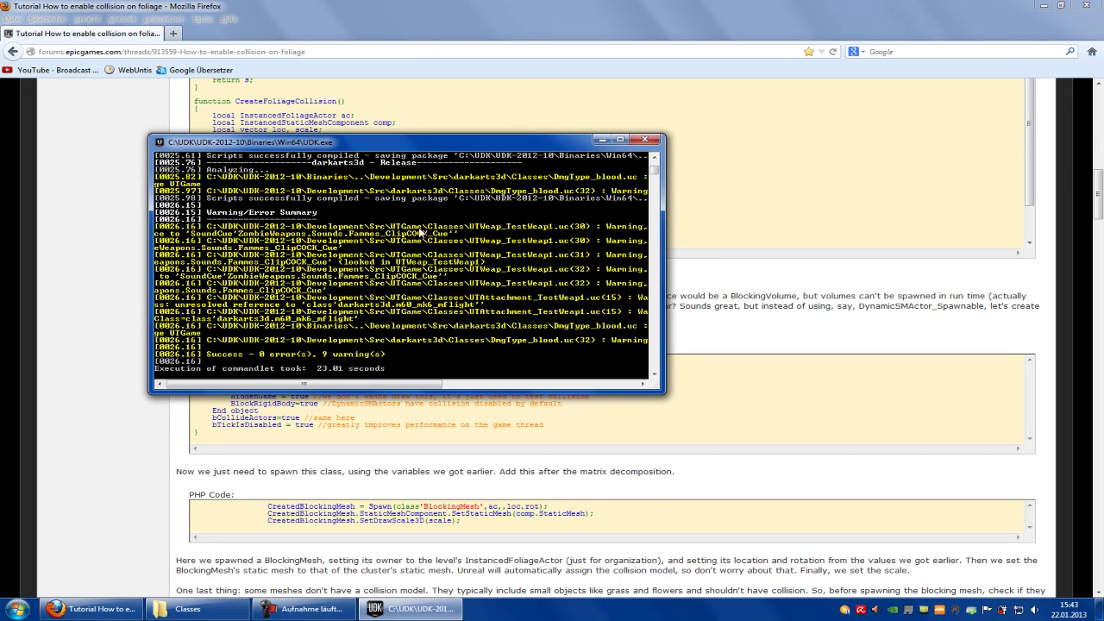
left_click(644, 139)
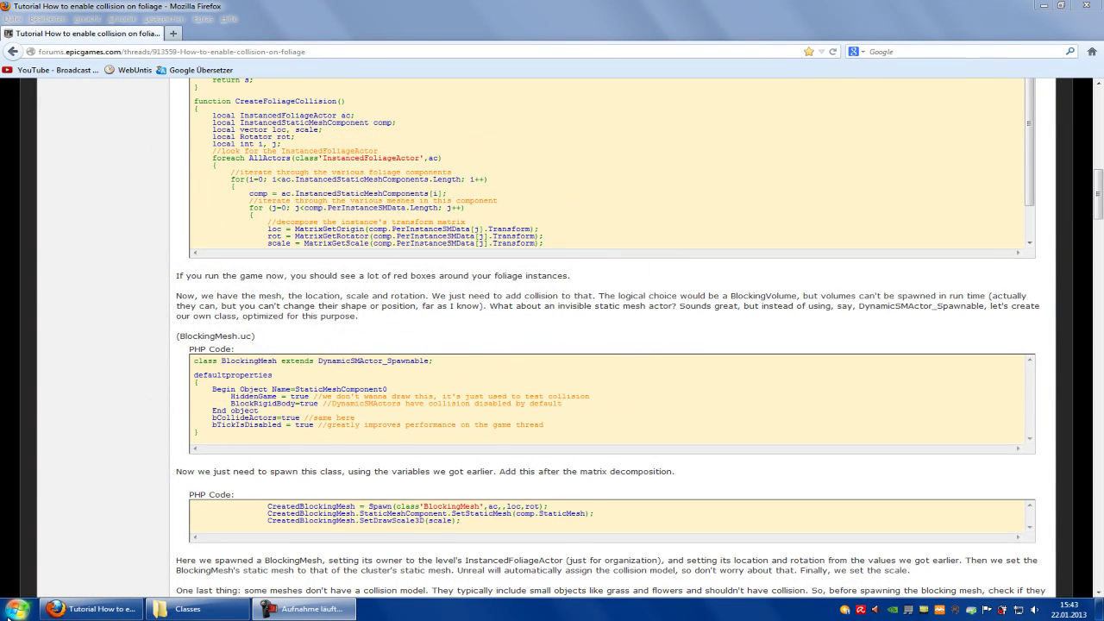
- Start the UDK Editor again as administrator and dismiss the welcome window
left_click(9, 614)
right_click(64, 291)
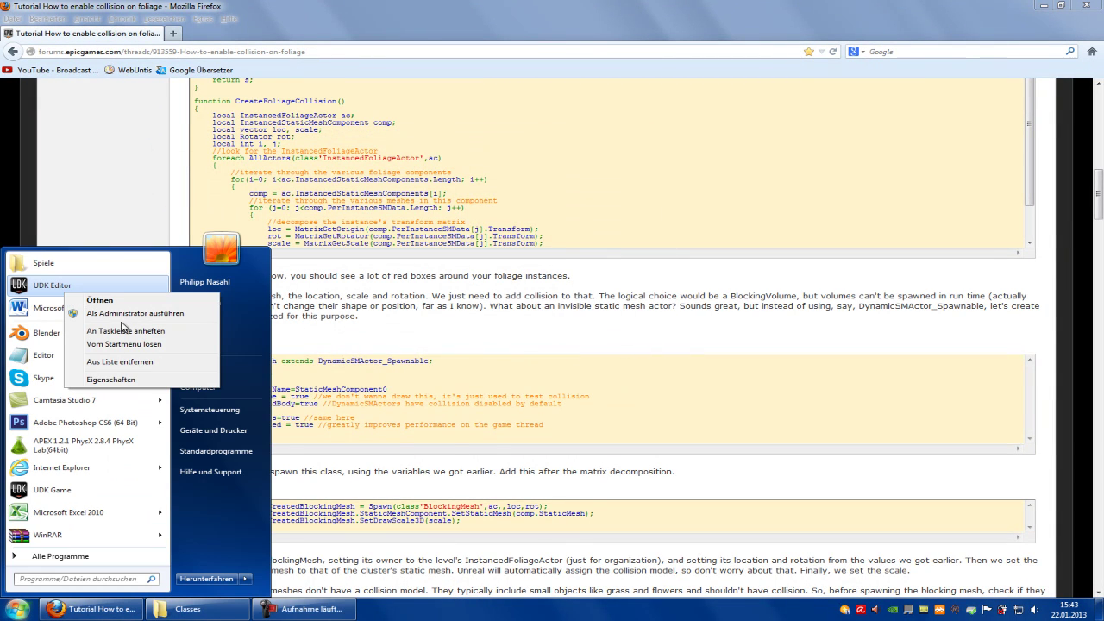
left_click(147, 314)
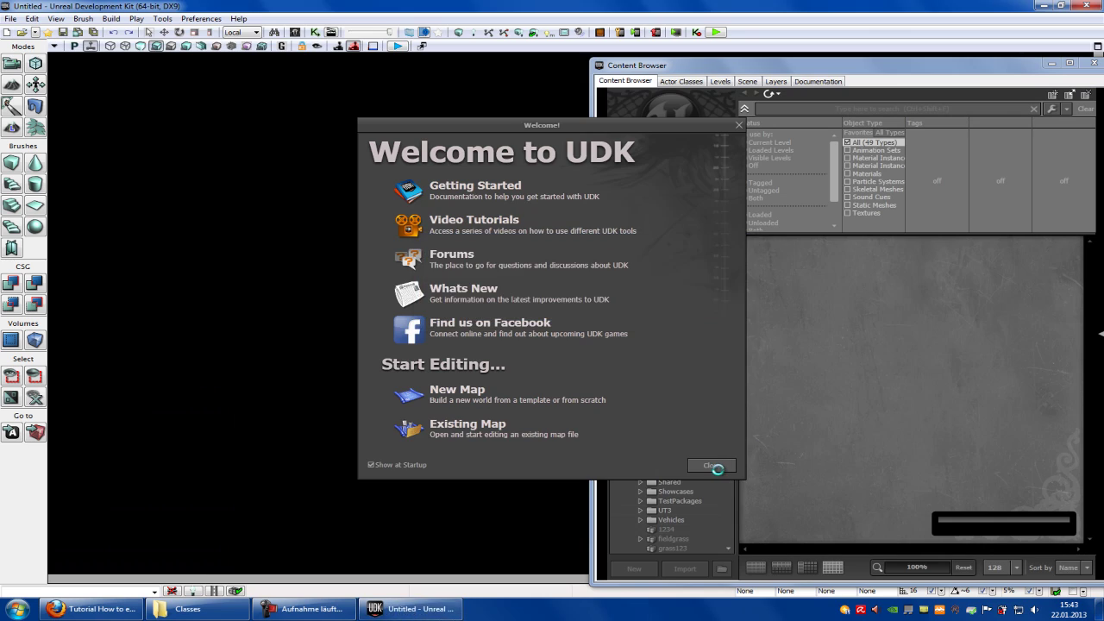
left_click(713, 466)
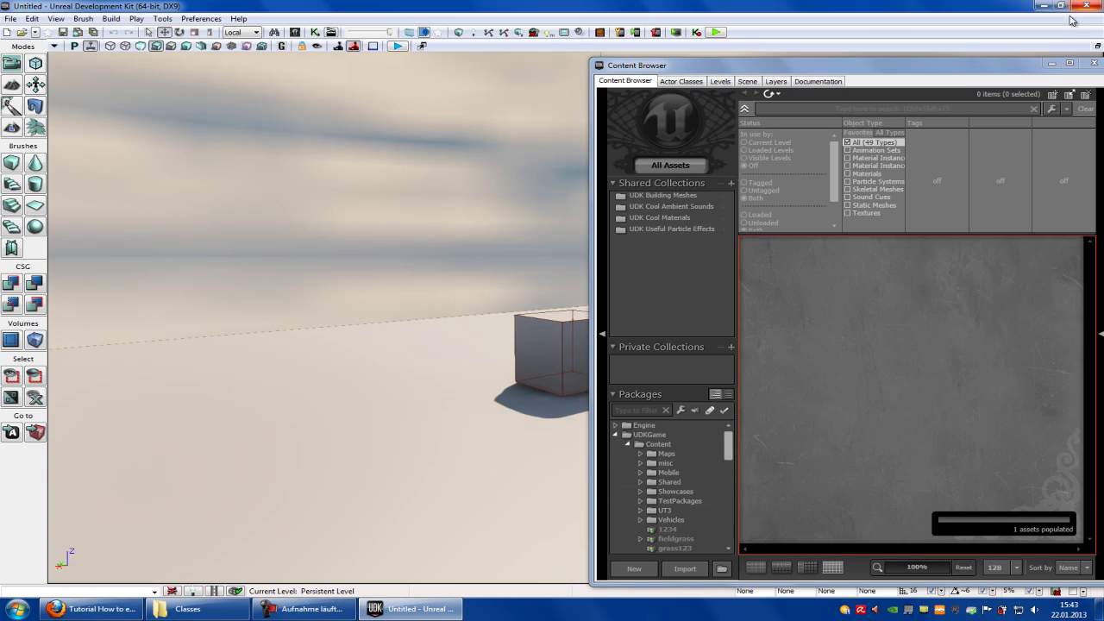
- Close the Content Browser and delete the default floor and cube from the level
left_click(1094, 63)
left_click(709, 429)
key("Delete")
left_click(609, 354)
key("Delete")
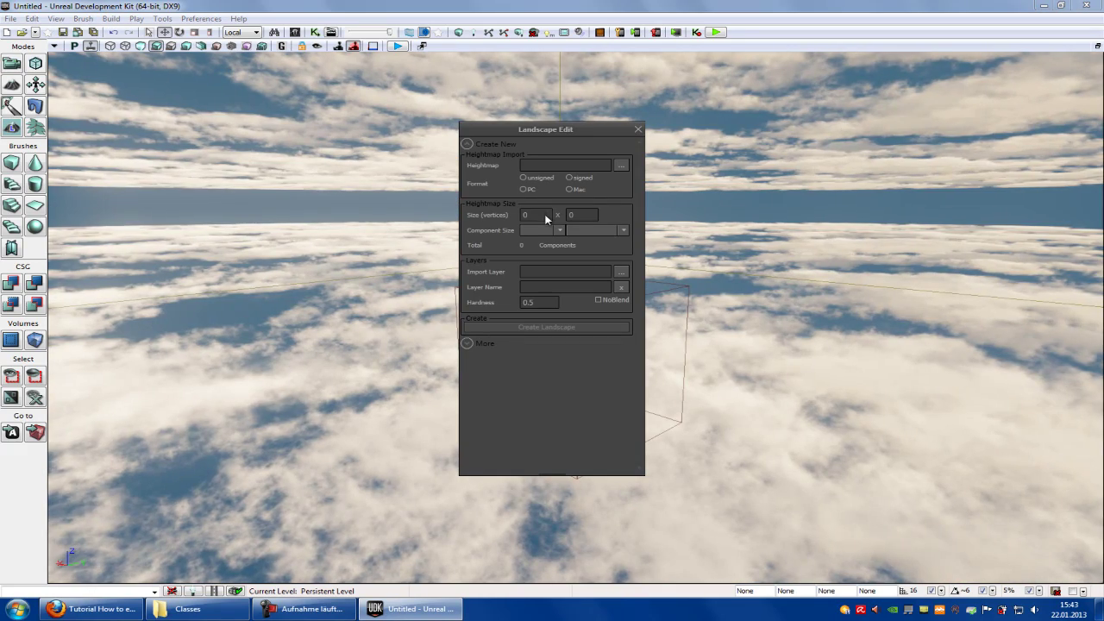
- Create a new landscape with a heightmap size of 127 x 127 vertices and close the landscape settings
left_click(534, 215)
type("12")
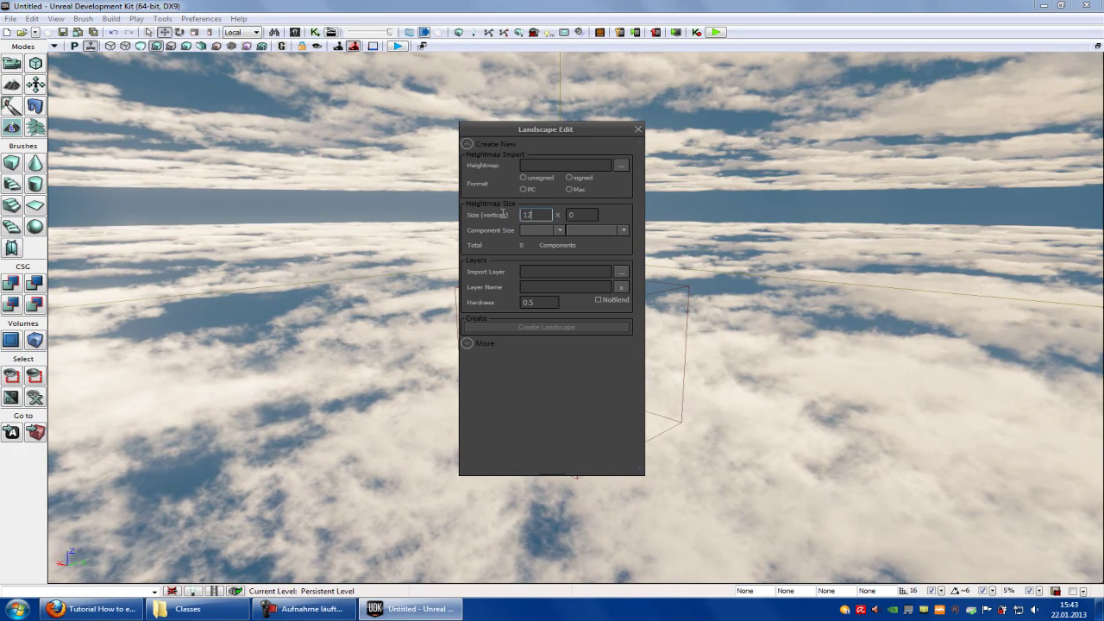
type("7127")
left_click(571, 327)
left_click(638, 131)
- Switch to Foliage mode and open the Content Browser beside the foliage settings
right_click_drag(686, 297, 692, 366)
scroll(426, 69, "down", 5)
left_click(36, 127)
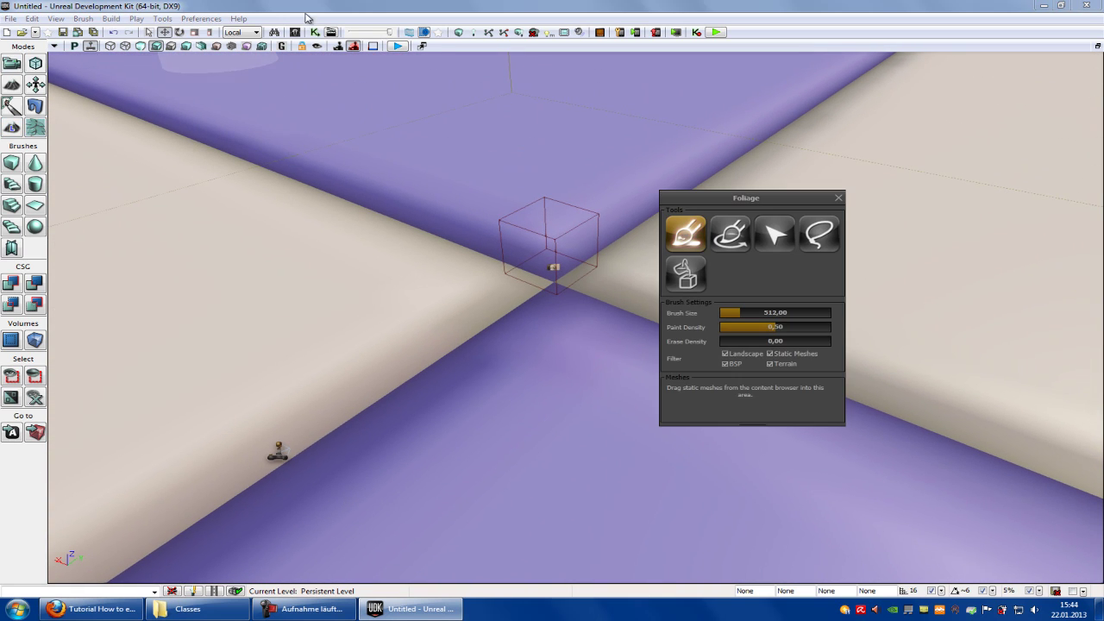
left_click(294, 32)
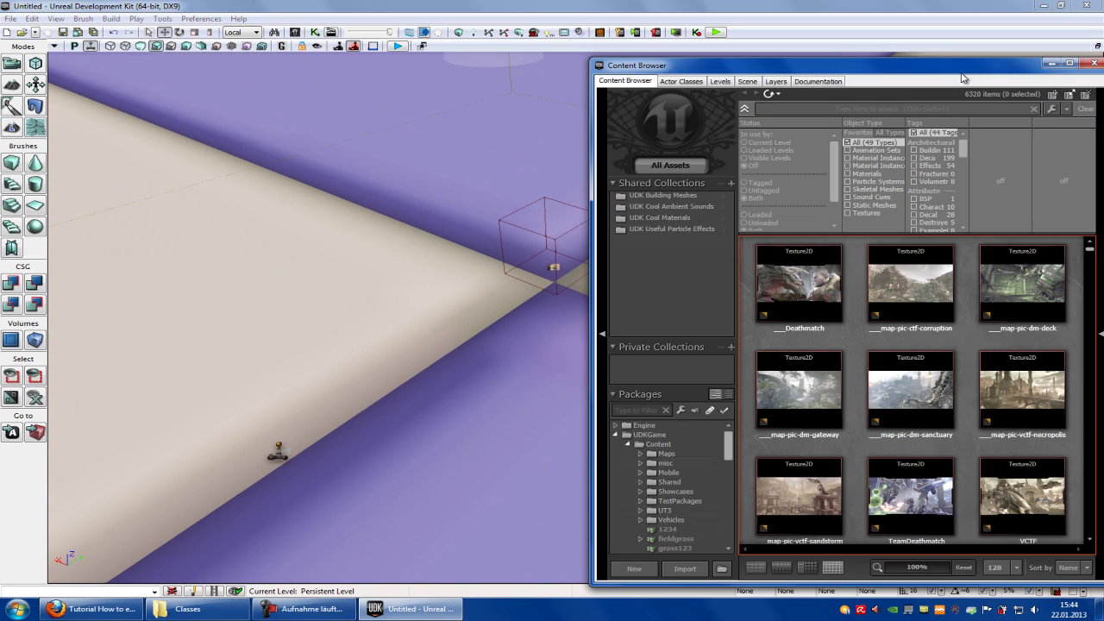
left_click_drag(962, 67, 450, 63)
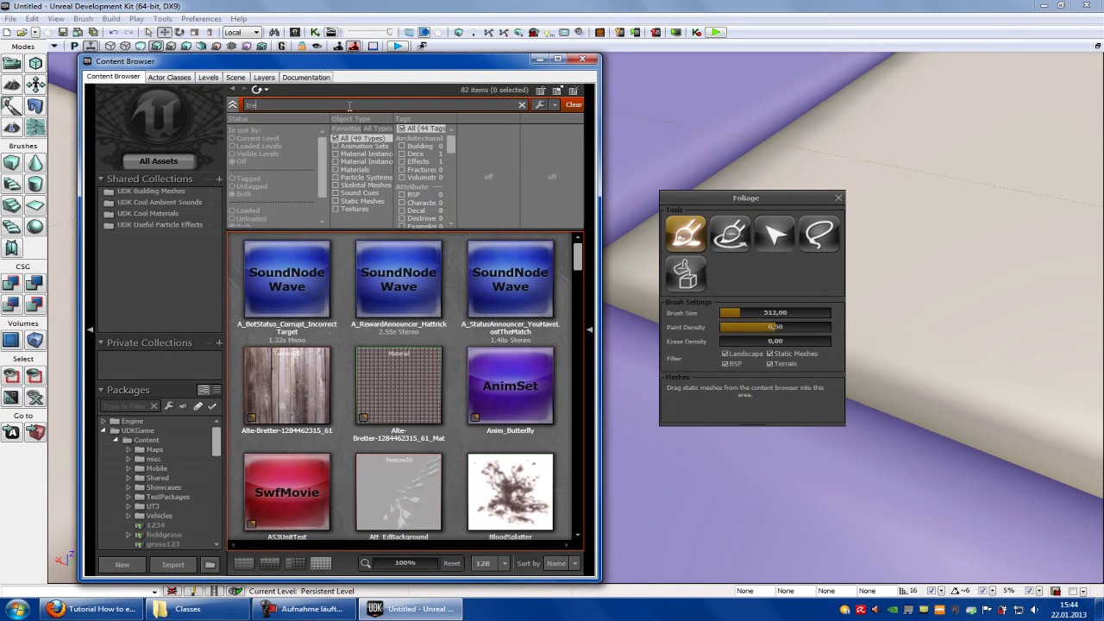
- Filter the "tree" search to static meshes and add SM_Tree_Fall_01 to the foliage meshes with a density of 10
left_click(402, 470)
left_click(336, 202)
left_click(411, 385)
scroll(537, 413, "down", 2)
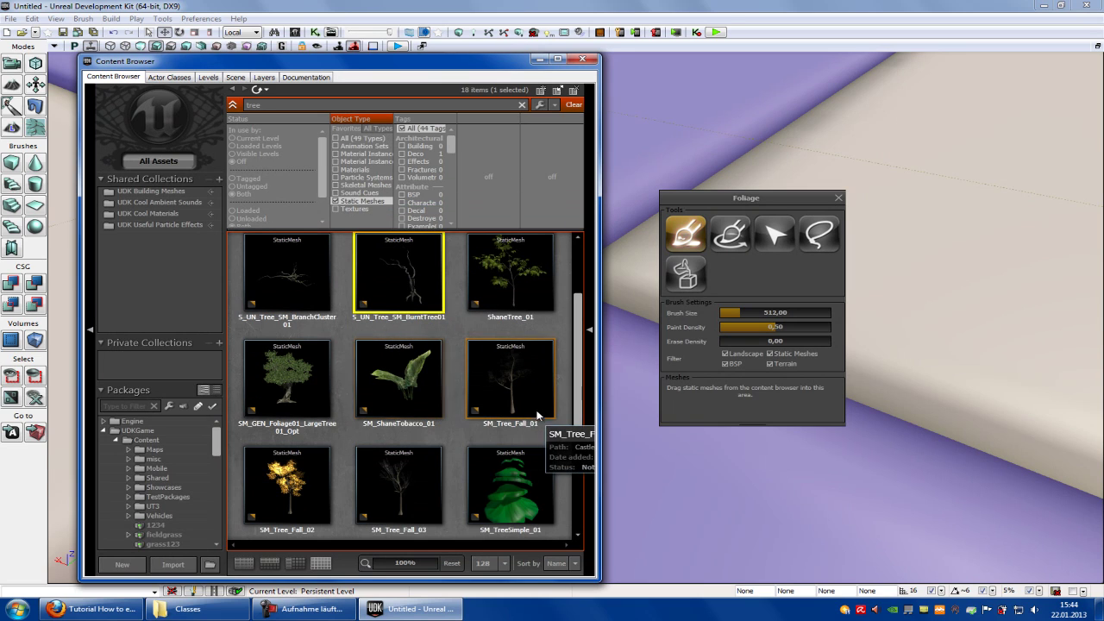
left_click_drag(762, 406, 762, 407)
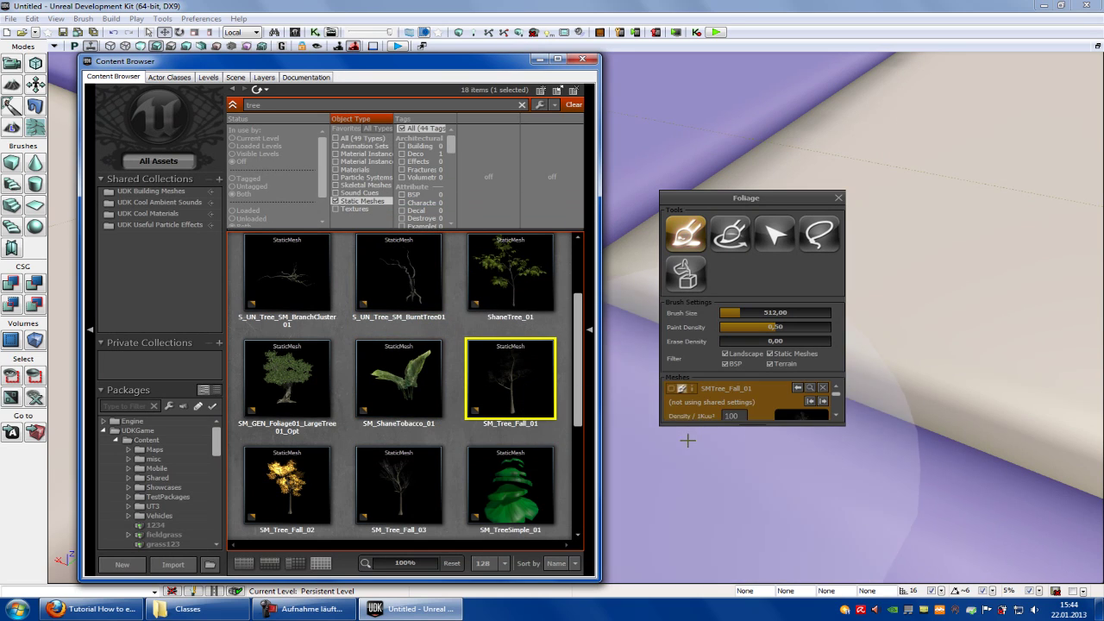
type("10")
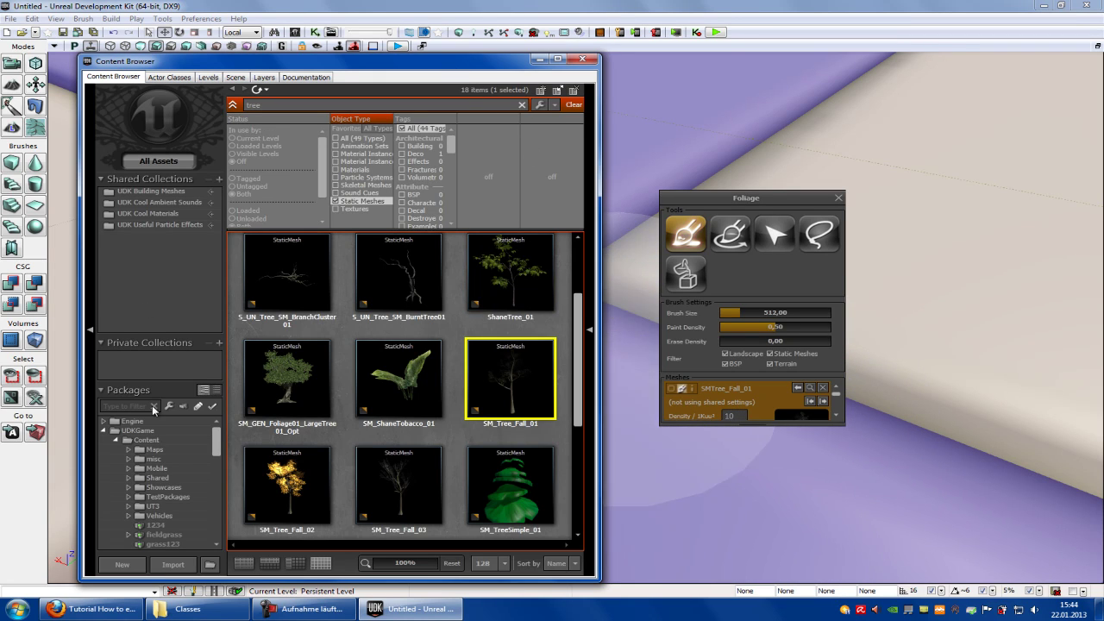
- Clear the search in the fieldgrass package, add its grass1 static mesh to the foliage meshes, and close the Content Browser
left_click(162, 534)
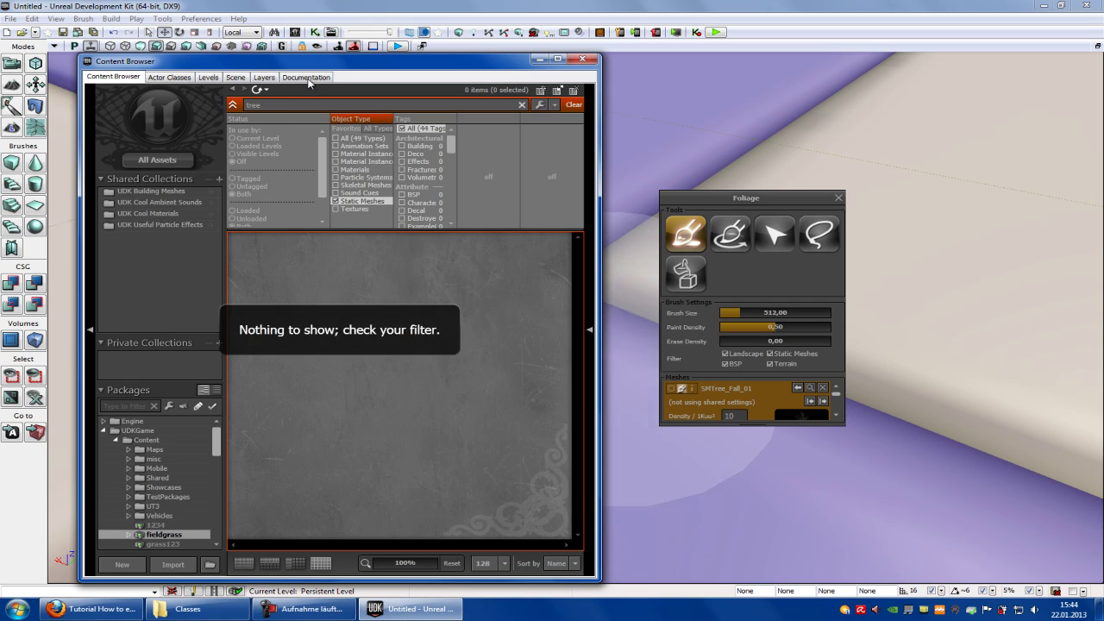
left_click_drag(293, 105, 245, 105)
key("BackSpace")
left_click(288, 296)
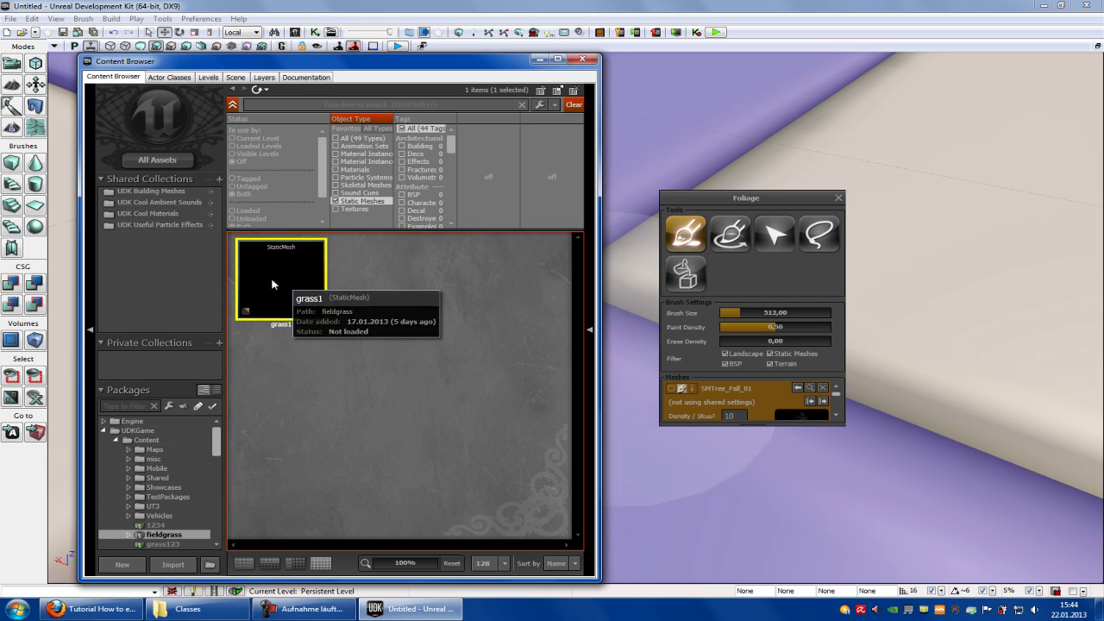
left_click(582, 58)
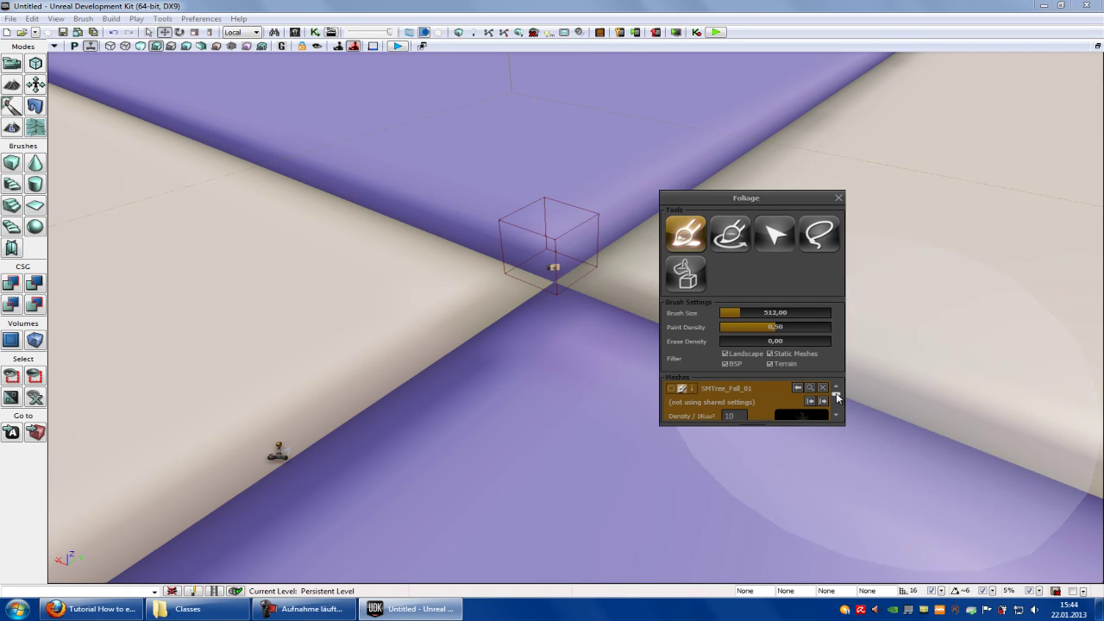
- Enlarge the foliage settings to reach the grass1 mesh options and set its scale to minimum 20 and maximum 25
scroll(836, 401, "down", 3)
left_click_drag(835, 401, 834, 407)
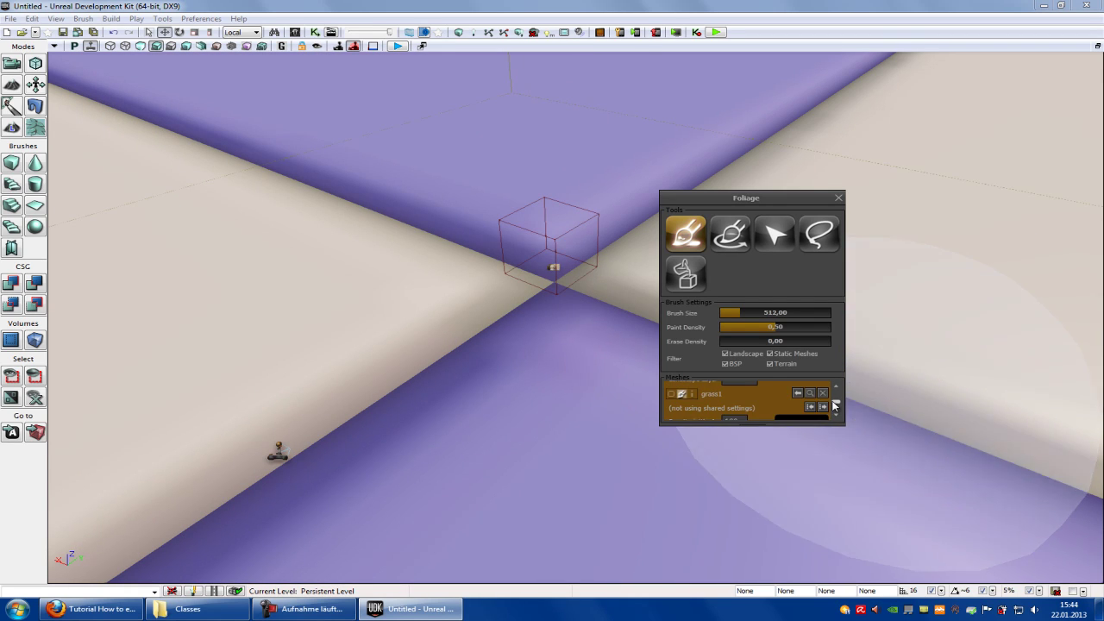
scroll(835, 405, "down", 3)
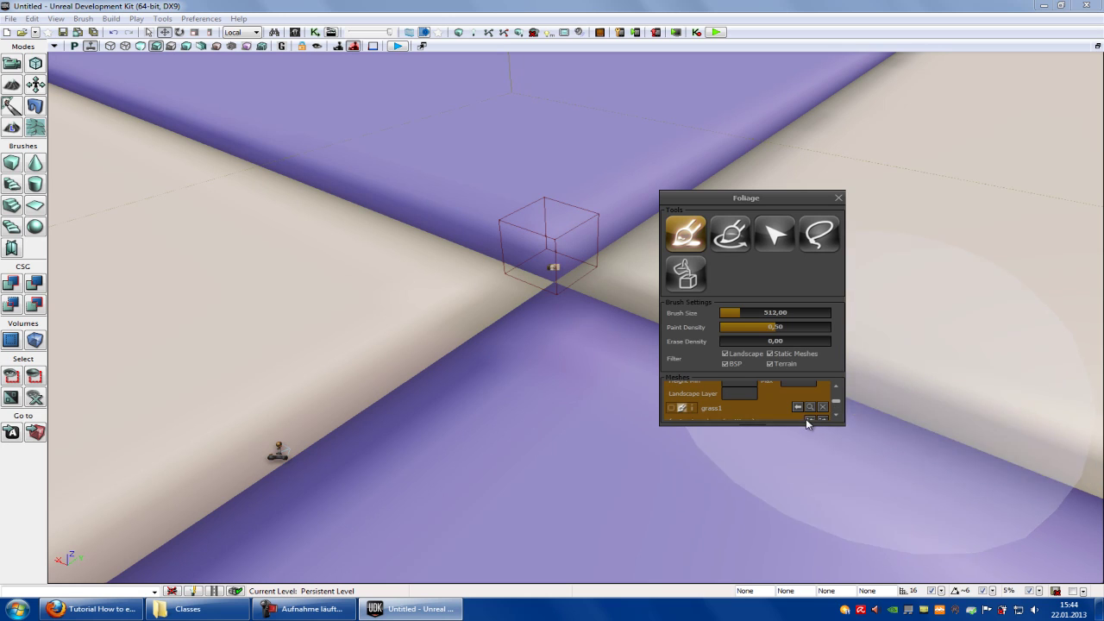
left_click_drag(773, 427, 746, 594)
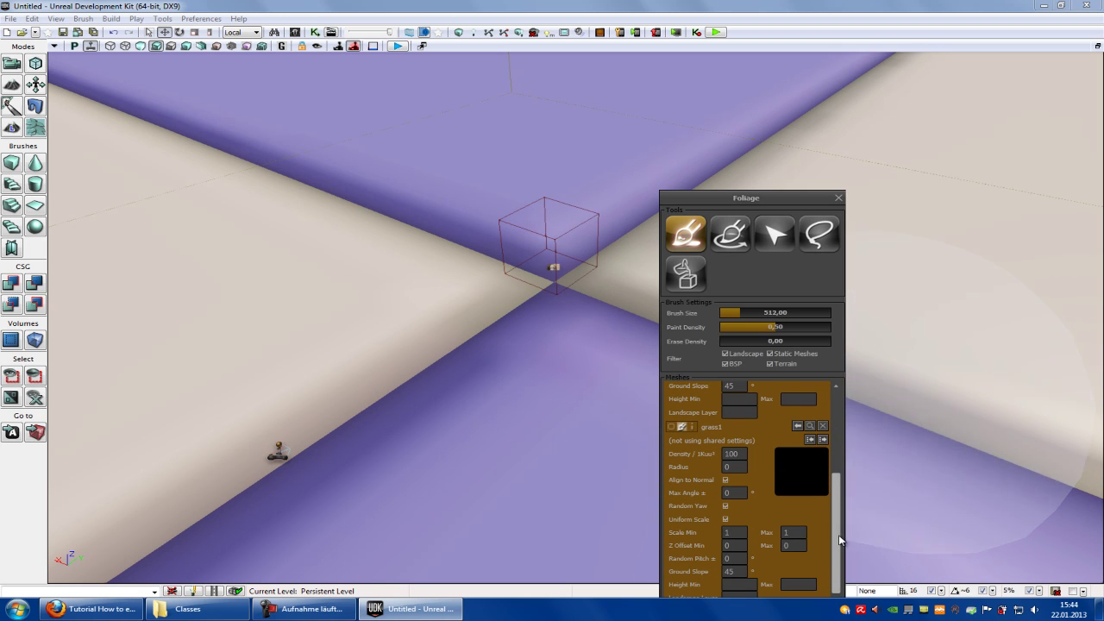
left_click(739, 532)
type("20")
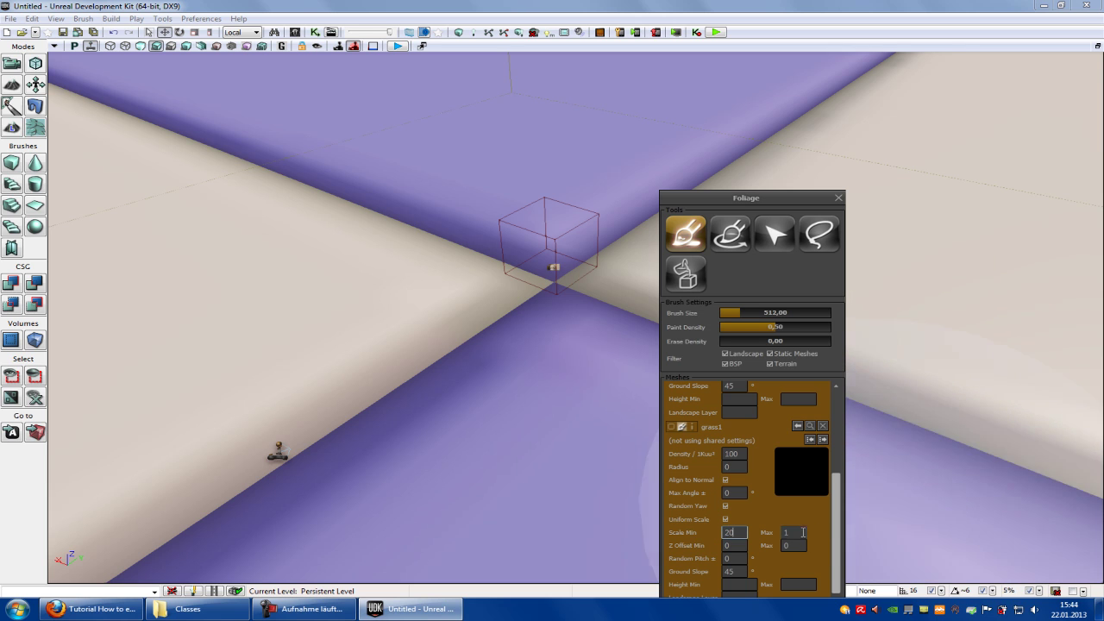
type("25")
- Set the paint density to 0.47 and brush size to 3134.60, and paint trees and grass over the landscape's centre
left_click_drag(788, 200, 914, 181)
right_click_drag(349, 444, 373, 454)
scroll(450, 396, "down", 5)
right_click_drag(466, 382, 463, 366)
scroll(566, 391, "down", 2)
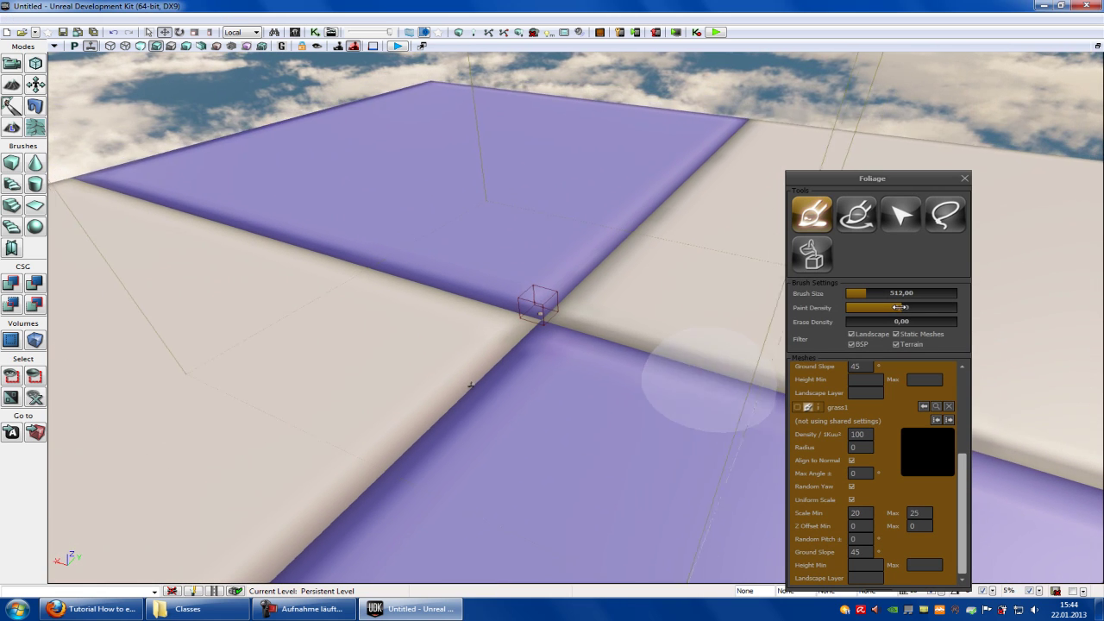
left_click_drag(901, 310, 932, 309)
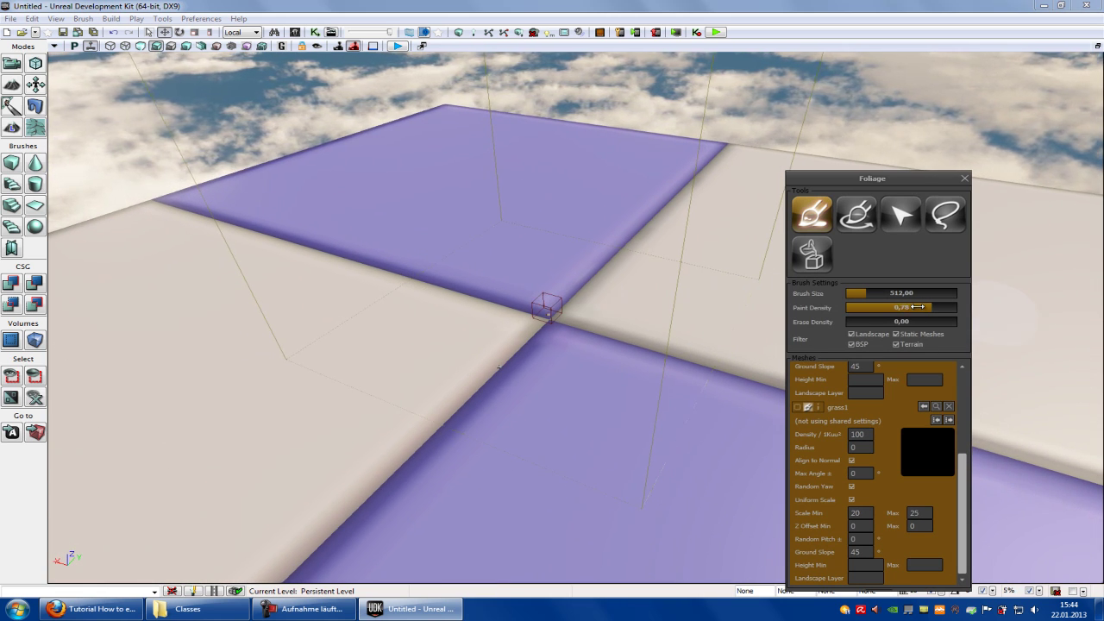
left_click_drag(860, 291, 926, 292)
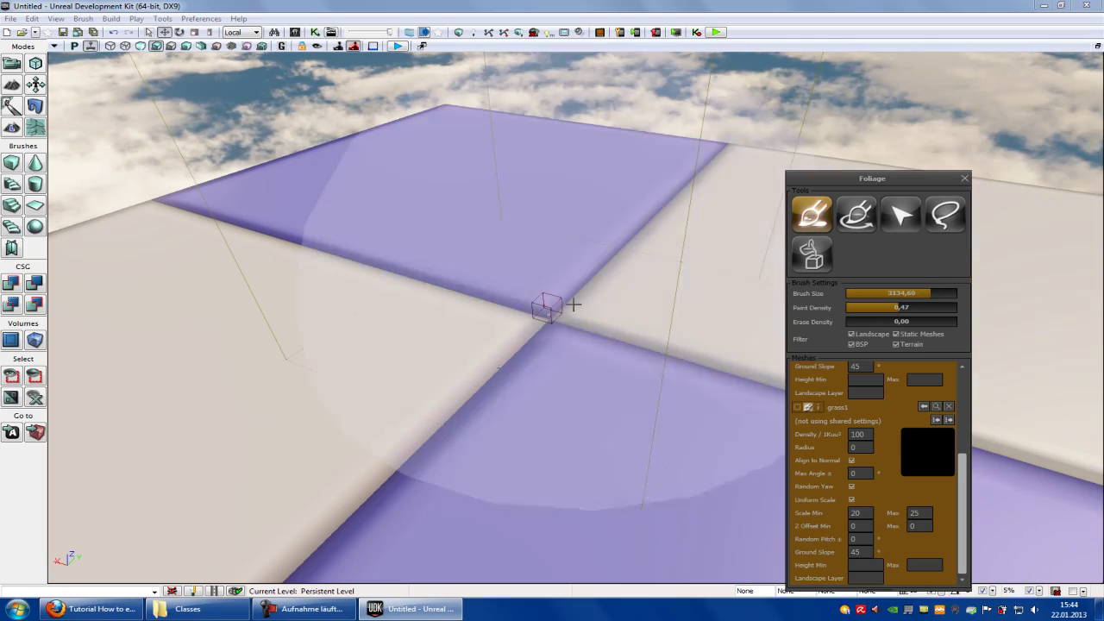
left_click(554, 313)
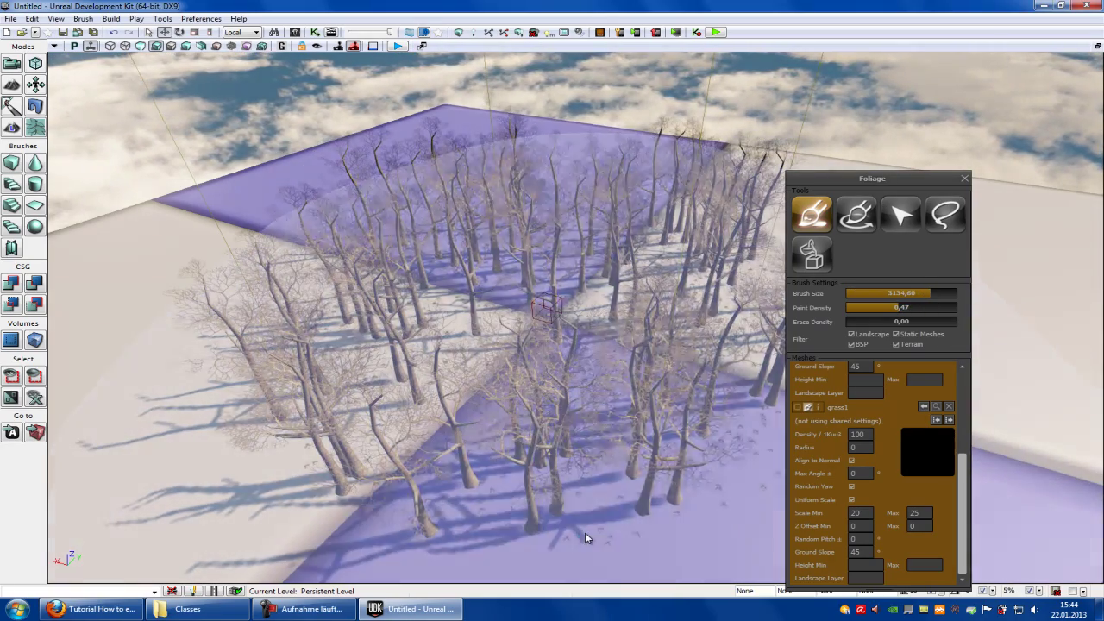
- Play the level from the painted forest, walk through the trees to check their collision, and end the preview
right_click(585, 532)
left_click(630, 511)
key("w")
key("w")
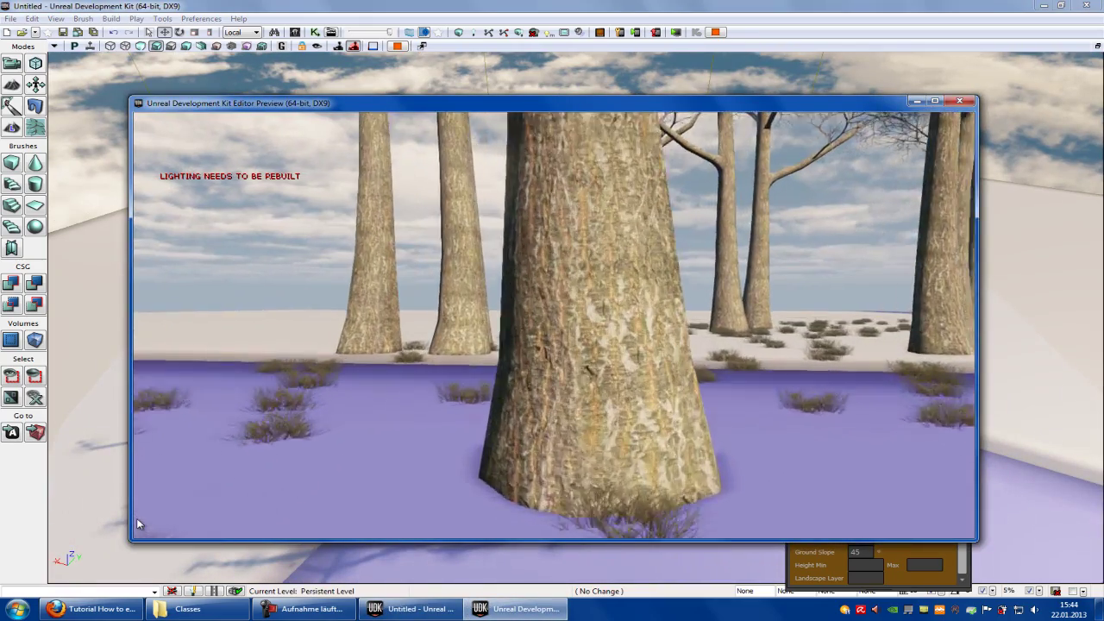
key("w")
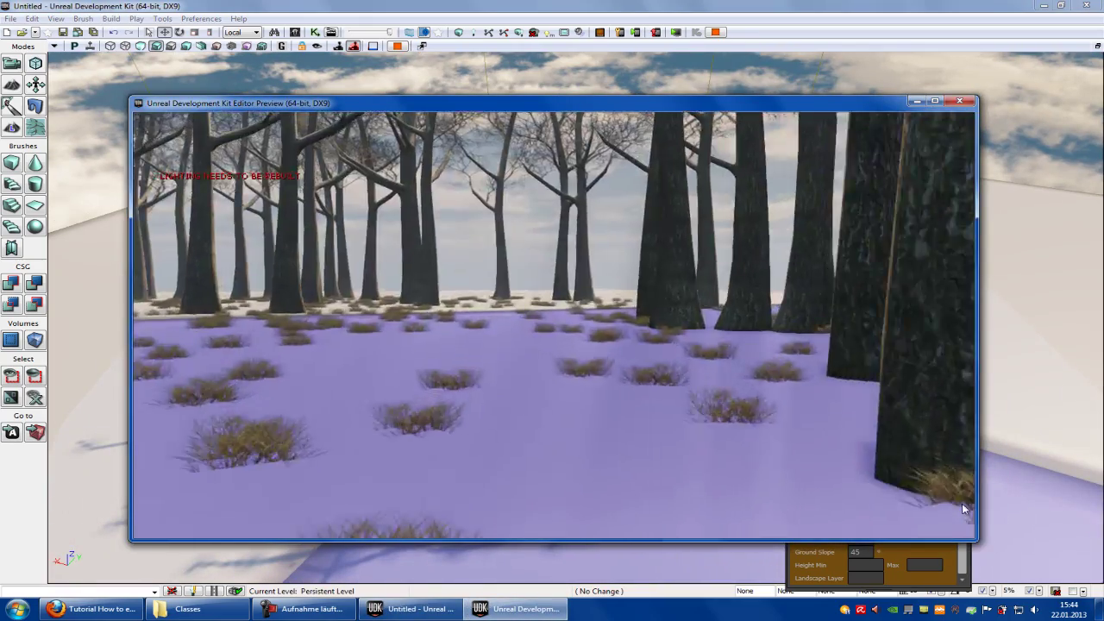
key("w")
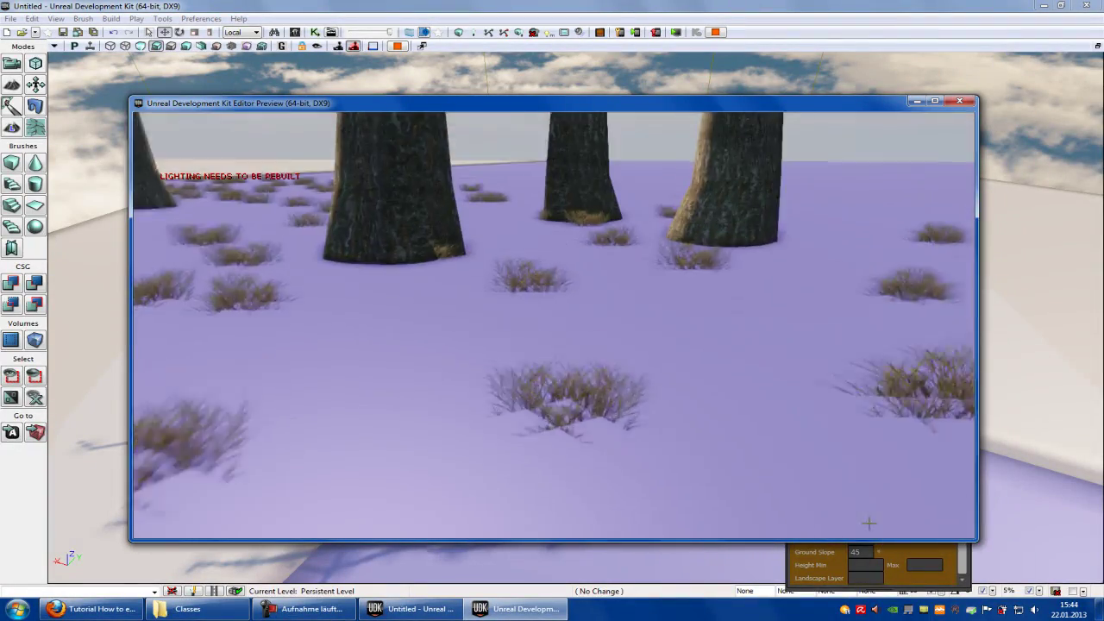
key("Escape")
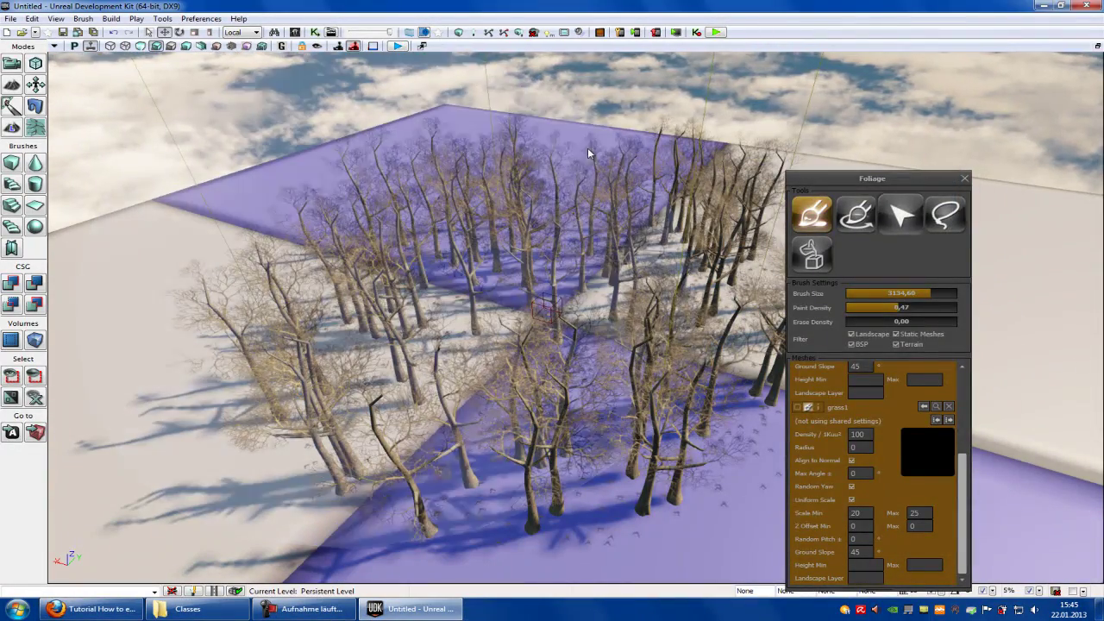
- Leave Foliage mode, enlarge the builder brush around the painted foliage, and create a FoliageCollisionVolume from it
left_click(36, 127)
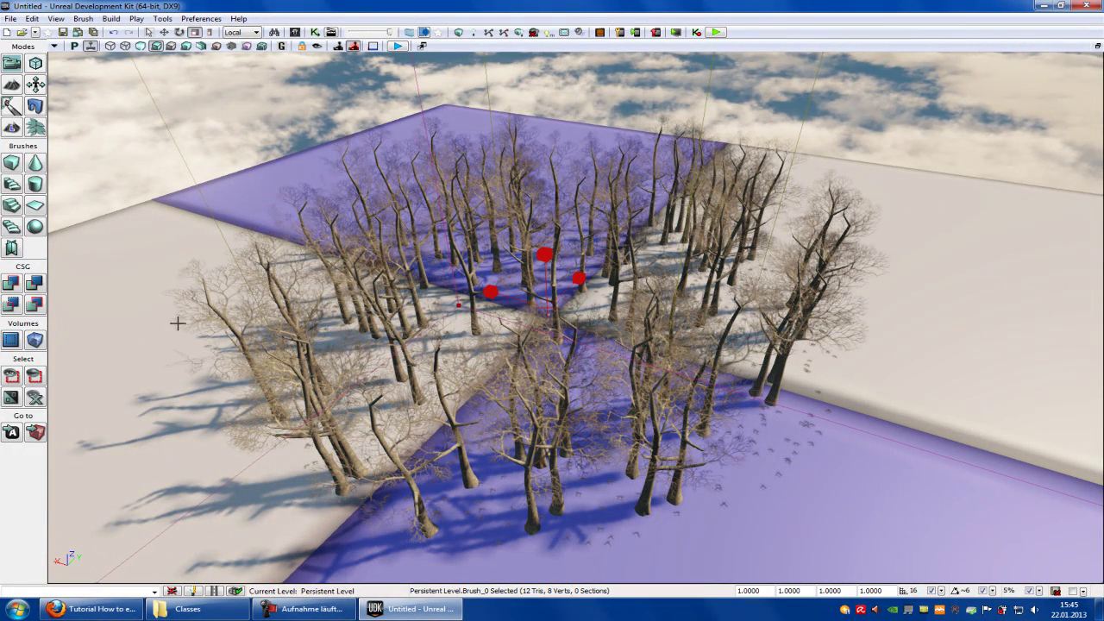
left_click(36, 344)
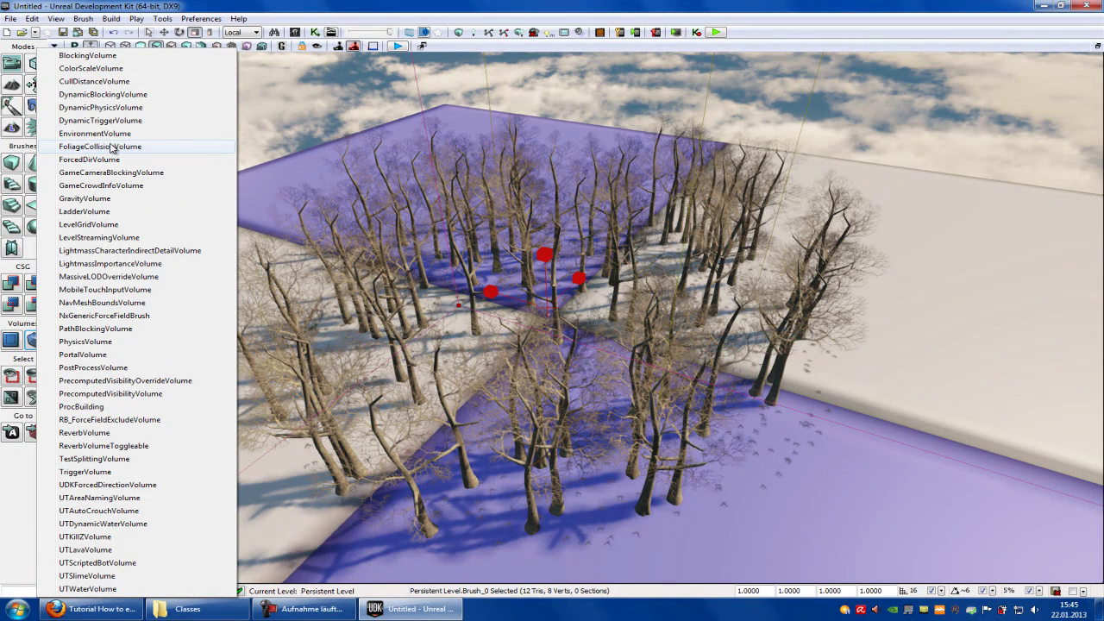
left_click(112, 147)
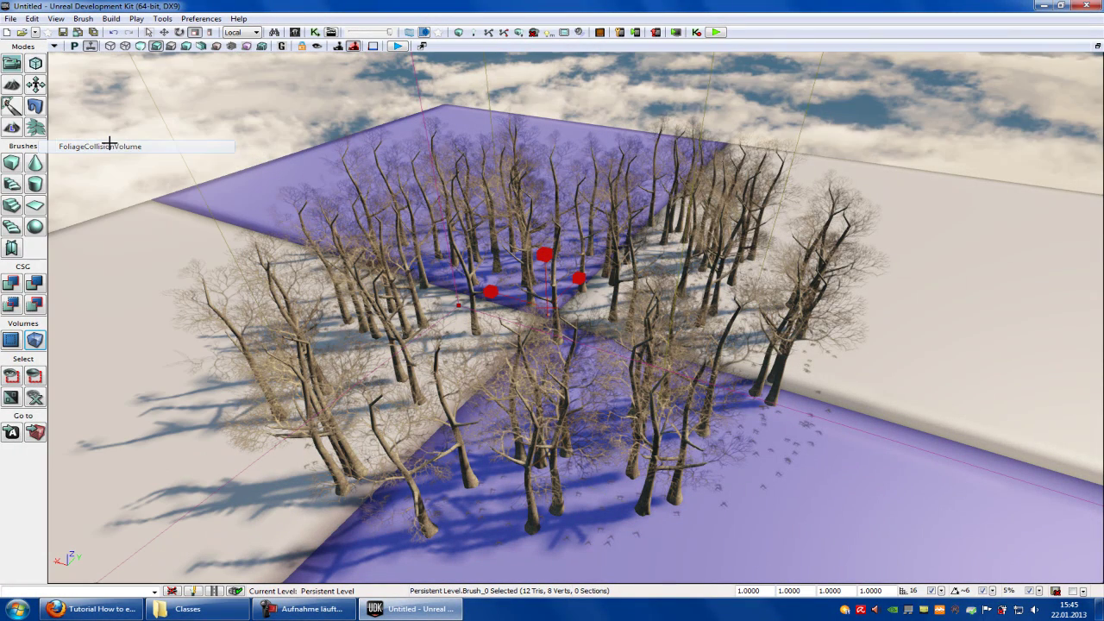
- Play the level from the forest's edge and walk against the nearest tree trunk to test the volume's collision
right_click(493, 543)
left_click(525, 524)
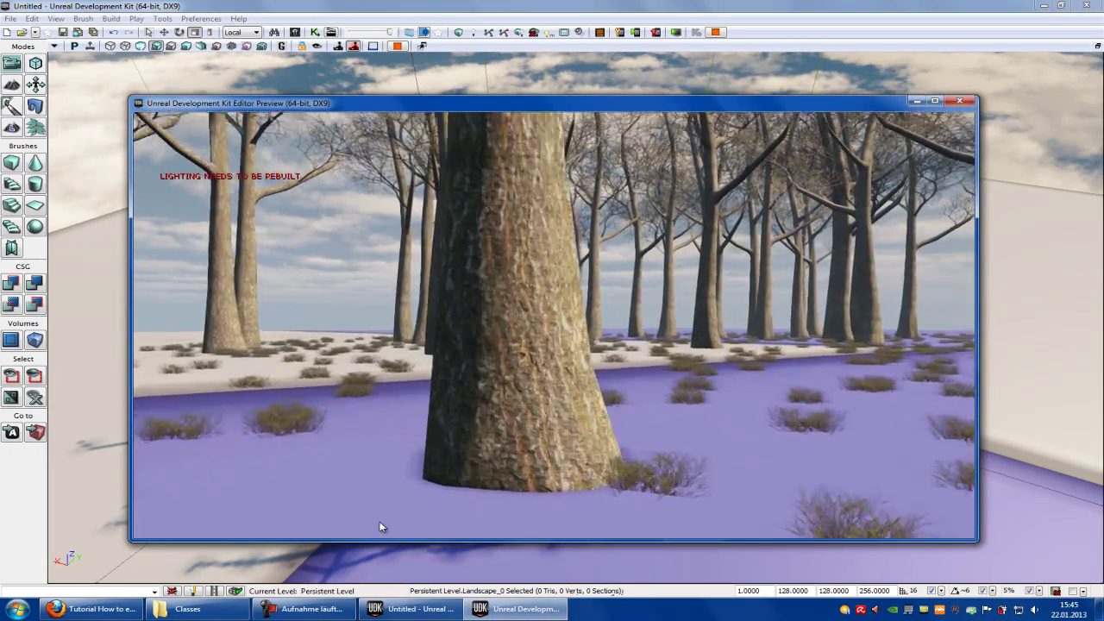
key("w")
key("s")
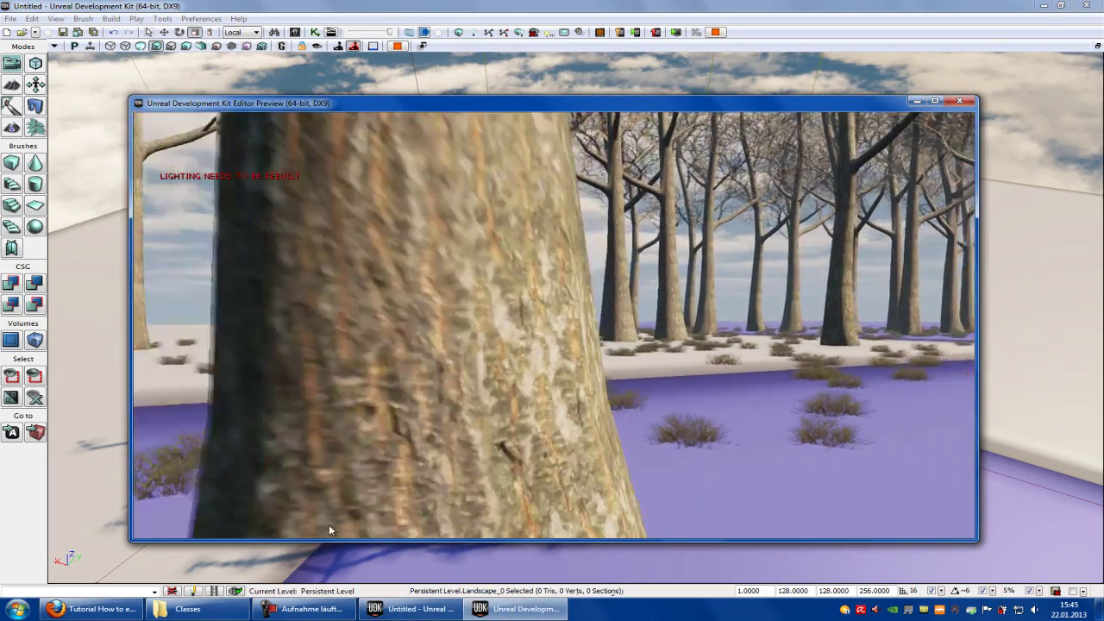
key("s")
key("w")
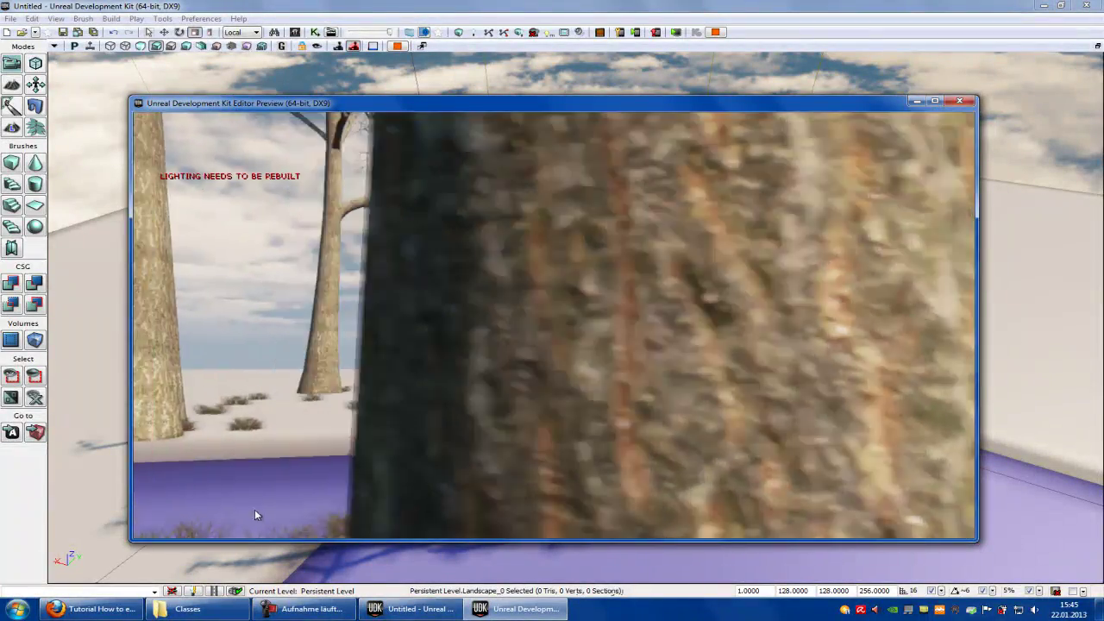
- Walk over the grass and among the other trees to test foliage collision across the forest, and end the preview
key("s")
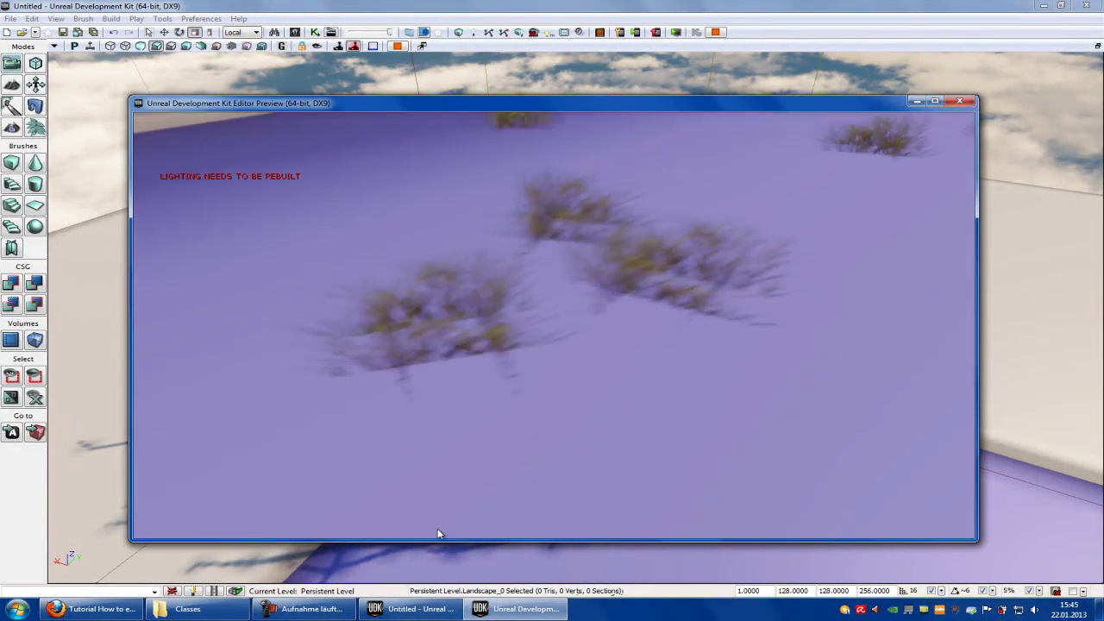
key("w")
key("s")
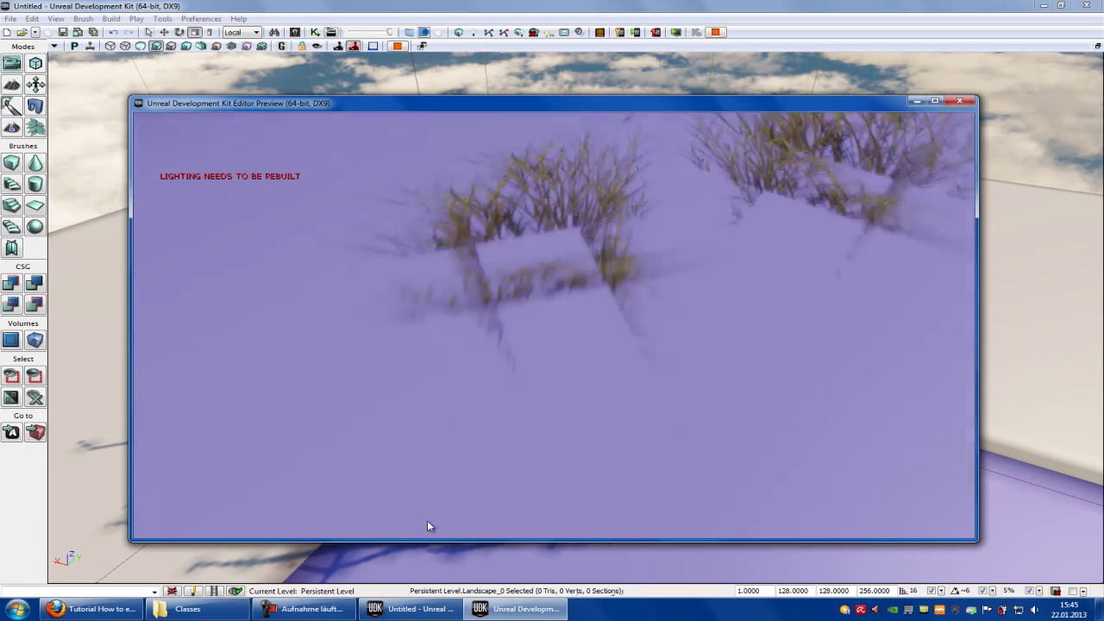
key("s")
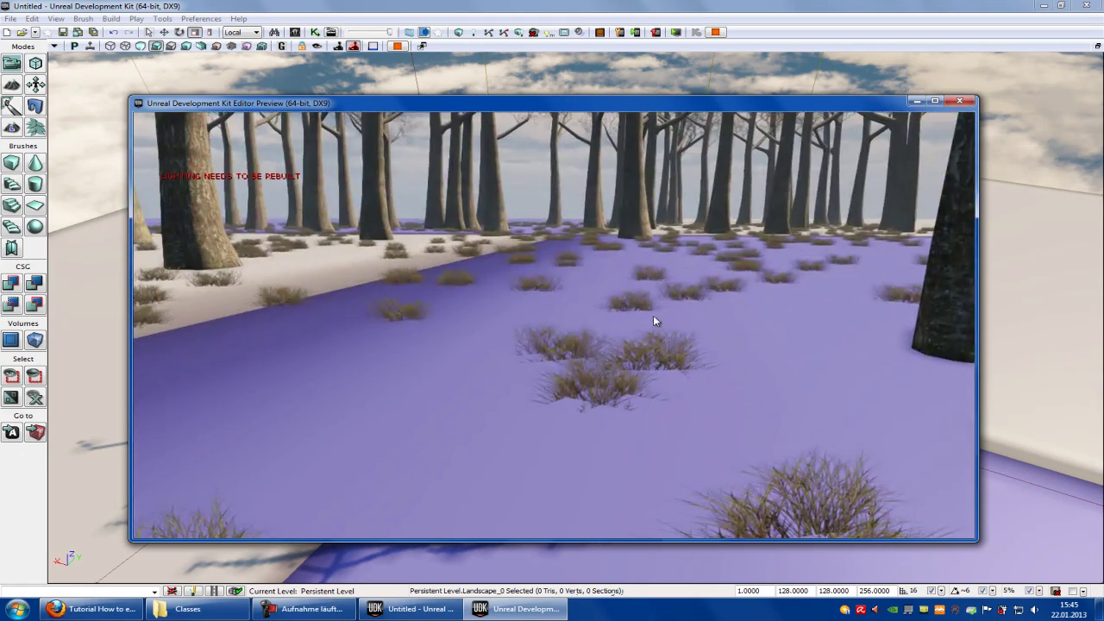
key("w")
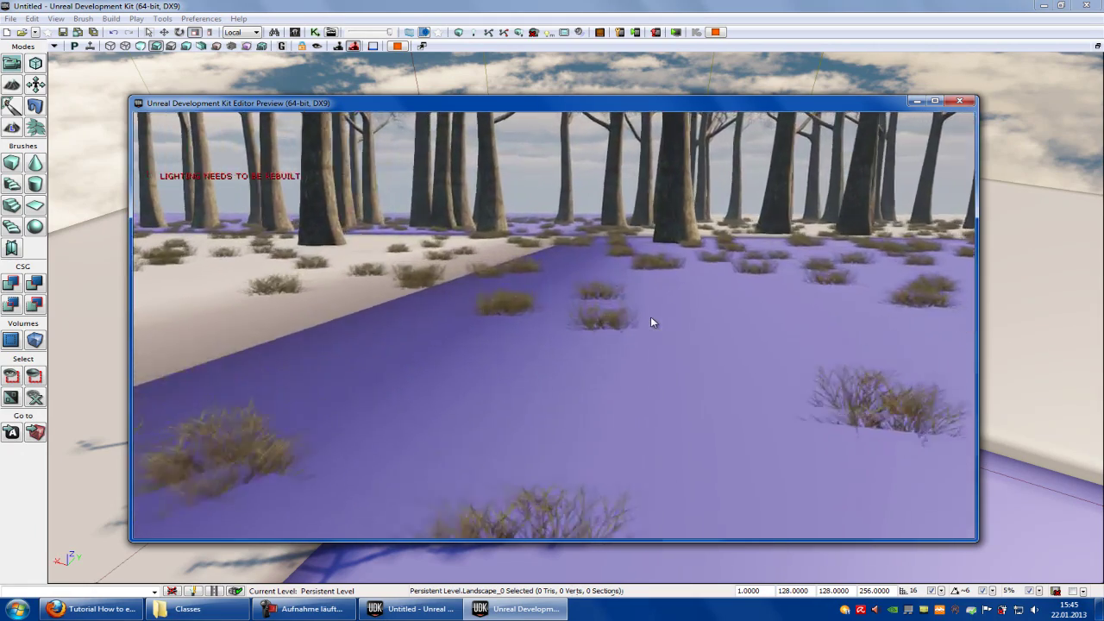
key("w")
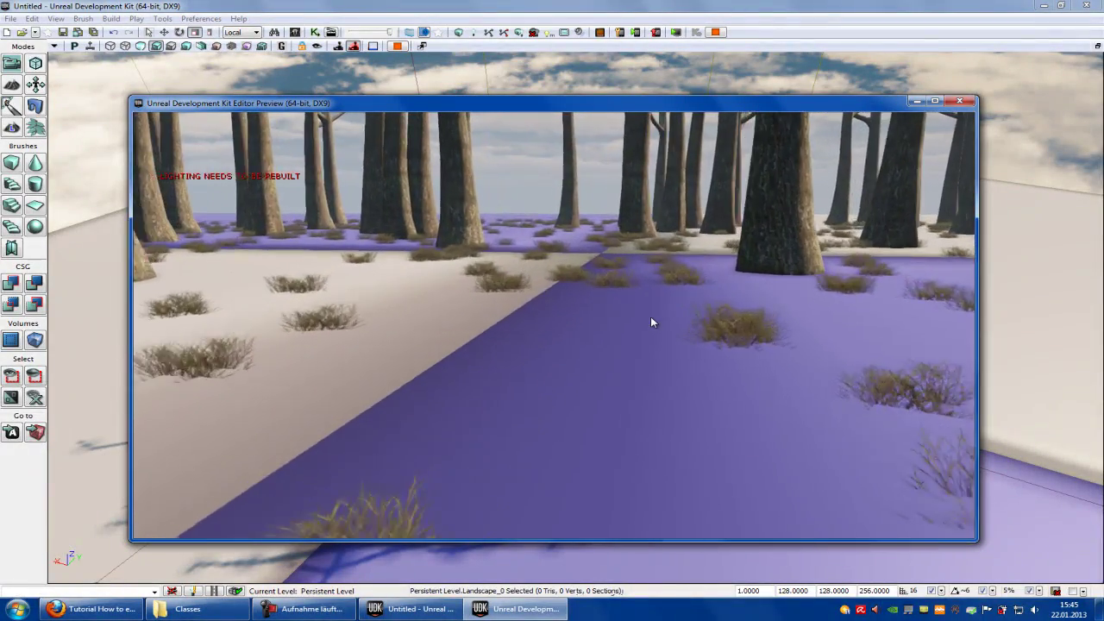
key("w")
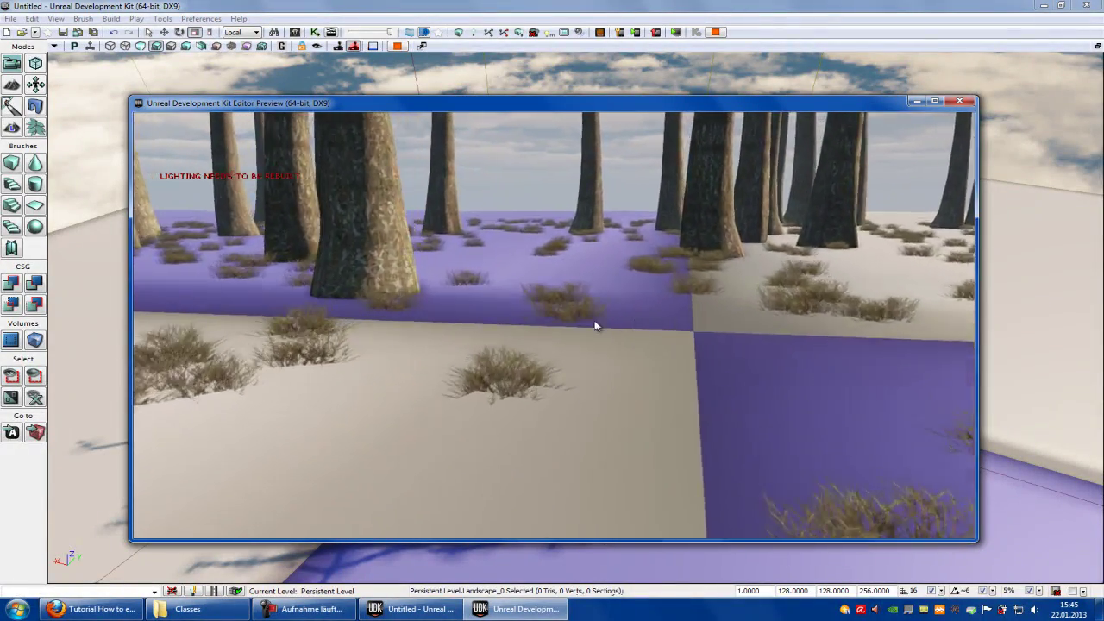
key("Left")
key("w")
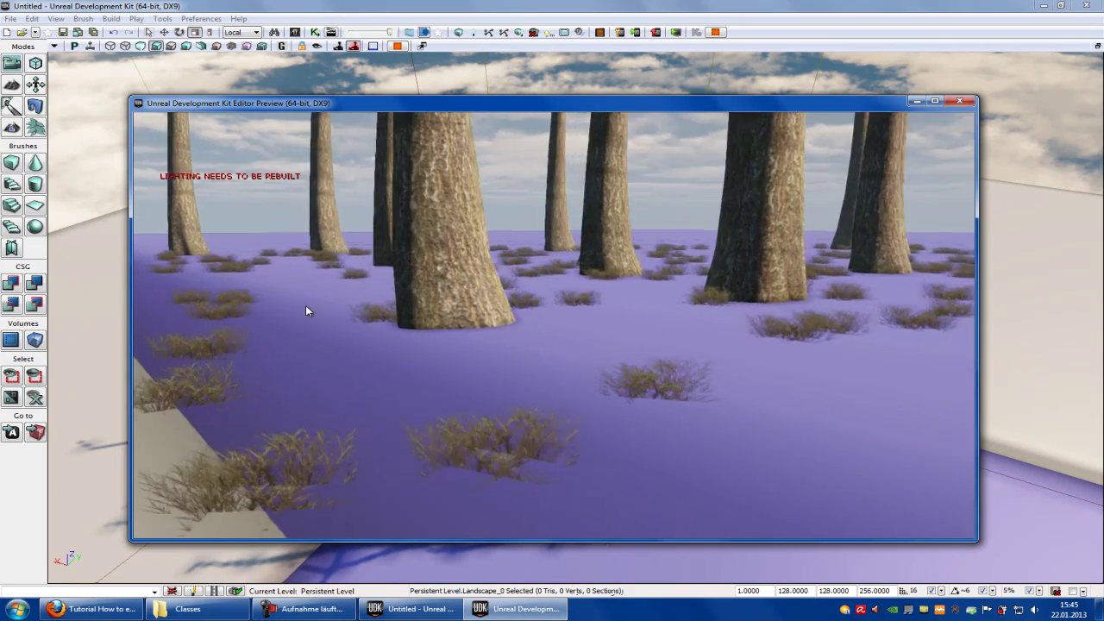
key("w")
key("a")
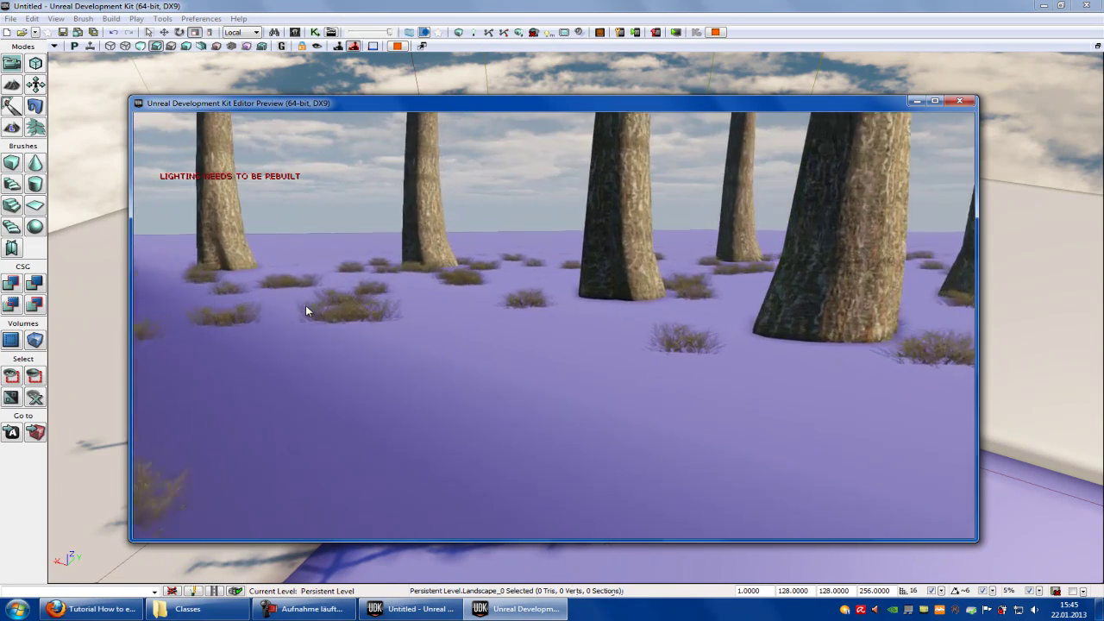
key("w")
key("a")
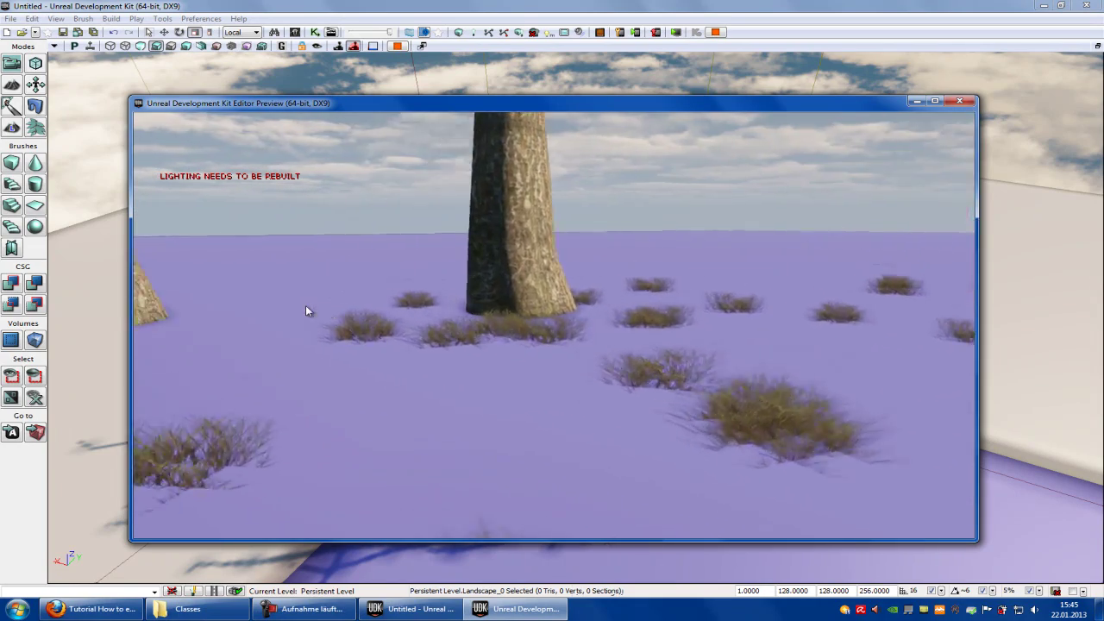
key("w")
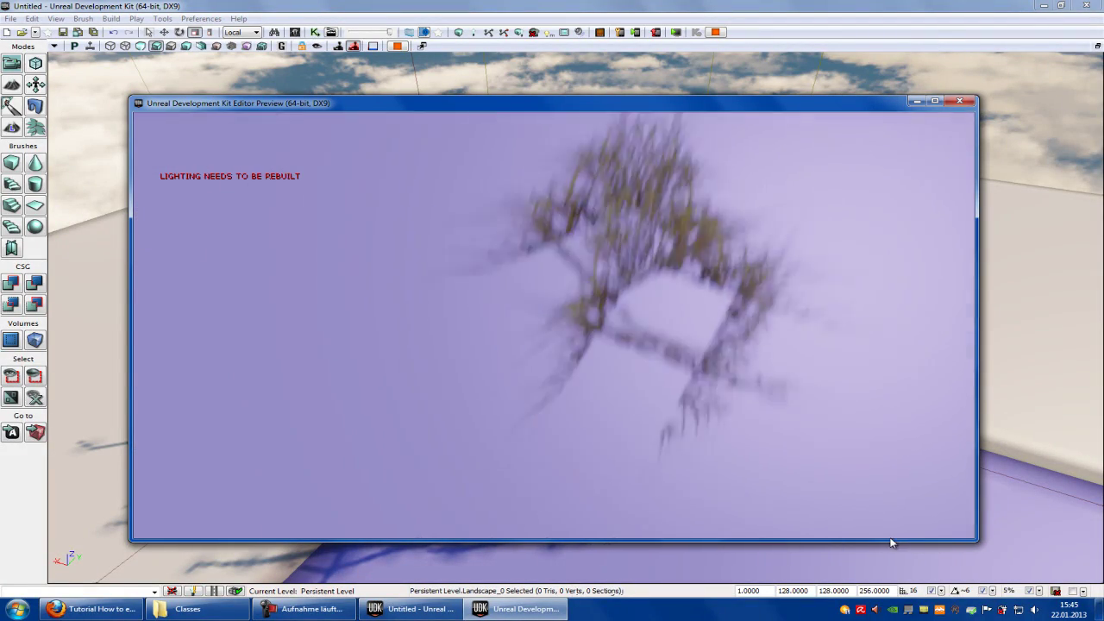
left_click_drag(891, 542, 785, 300)
key("w")
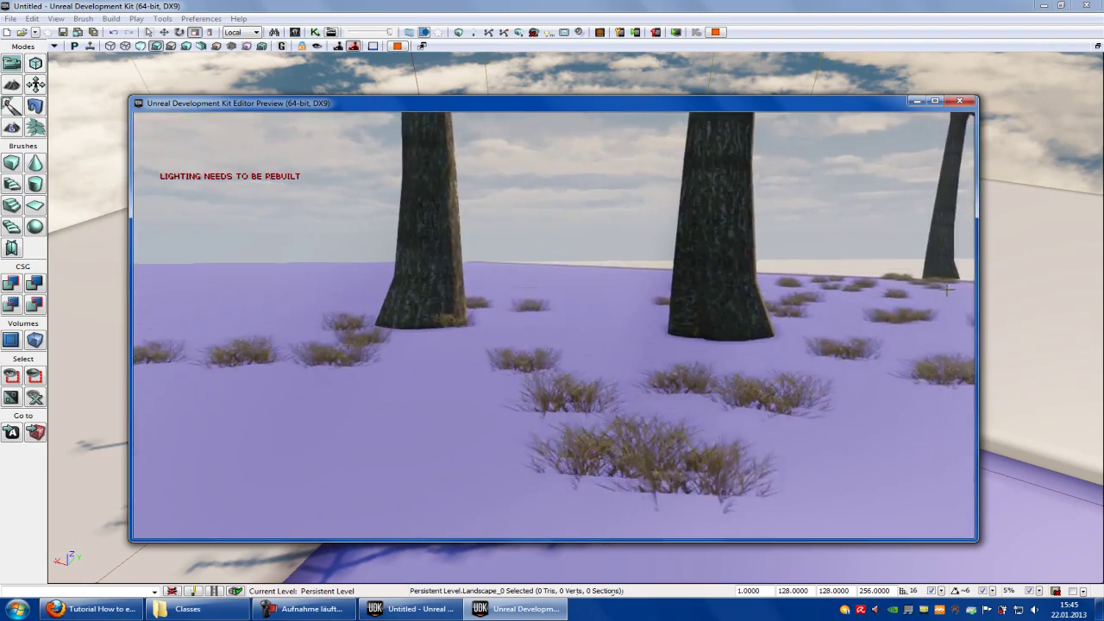
key("Escape")
- Select the FoliageCollisionVolume and examine its extent around the painted forest
right_click_drag(861, 219, 889, 199)
scroll(677, 182, "down", 3)
right_click_drag(598, 202, 458, 189)
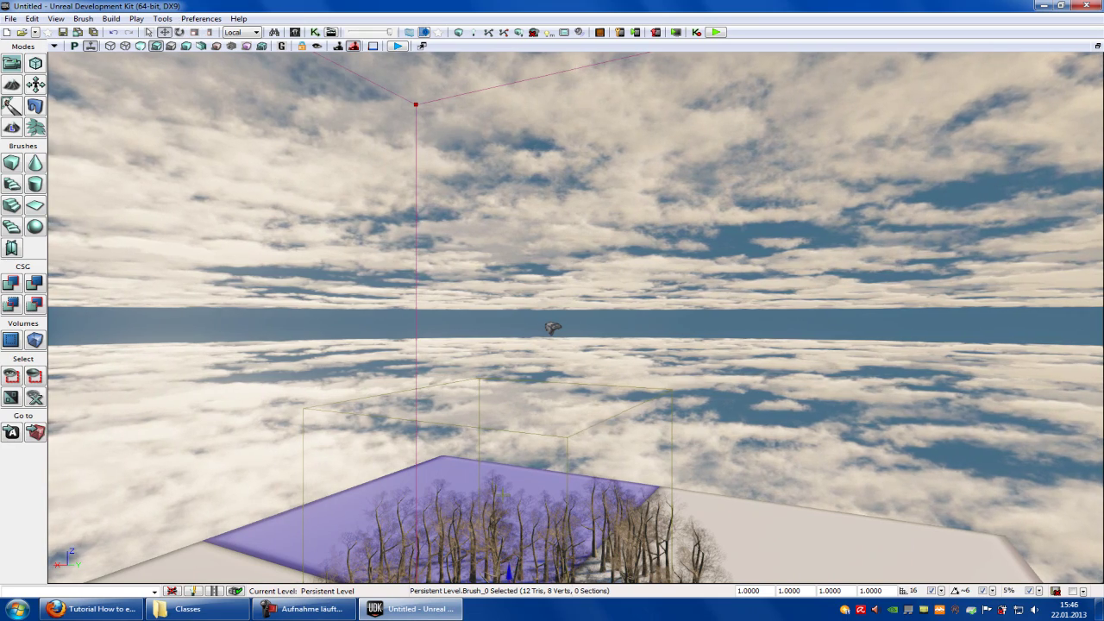
right_click_drag(447, 473, 466, 538)
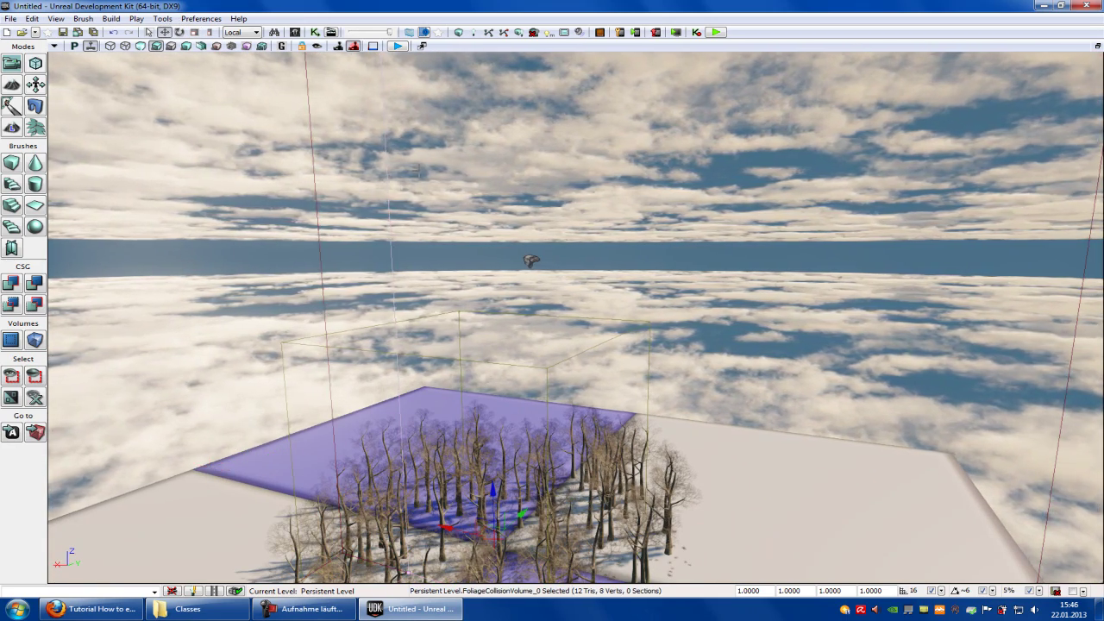
right_click_drag(692, 374, 707, 474)
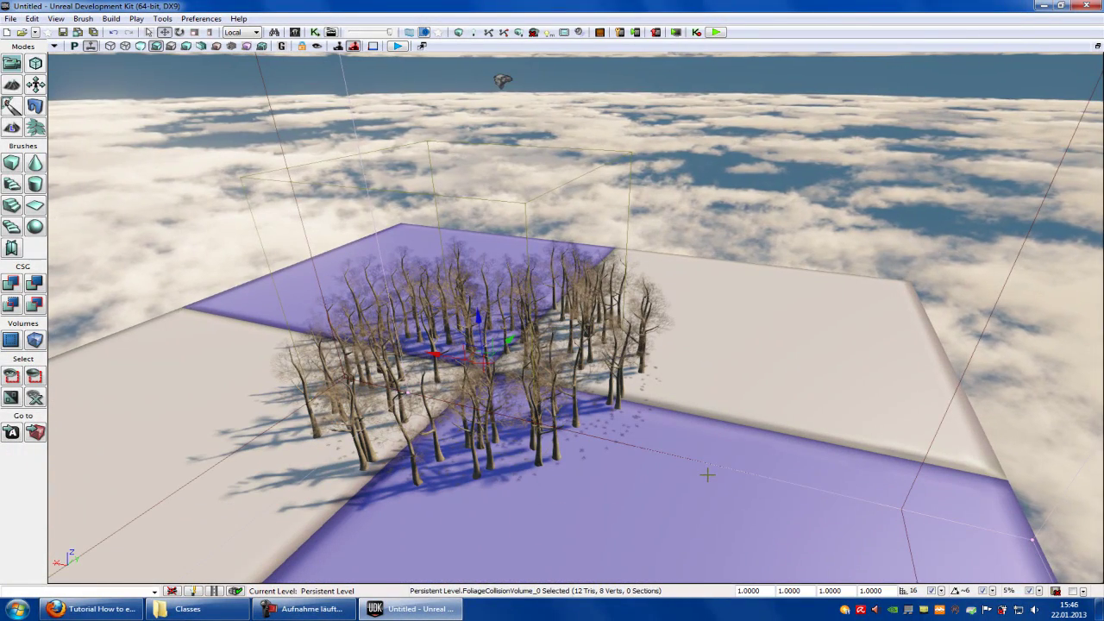
right_click(525, 499)
left_click(558, 479)
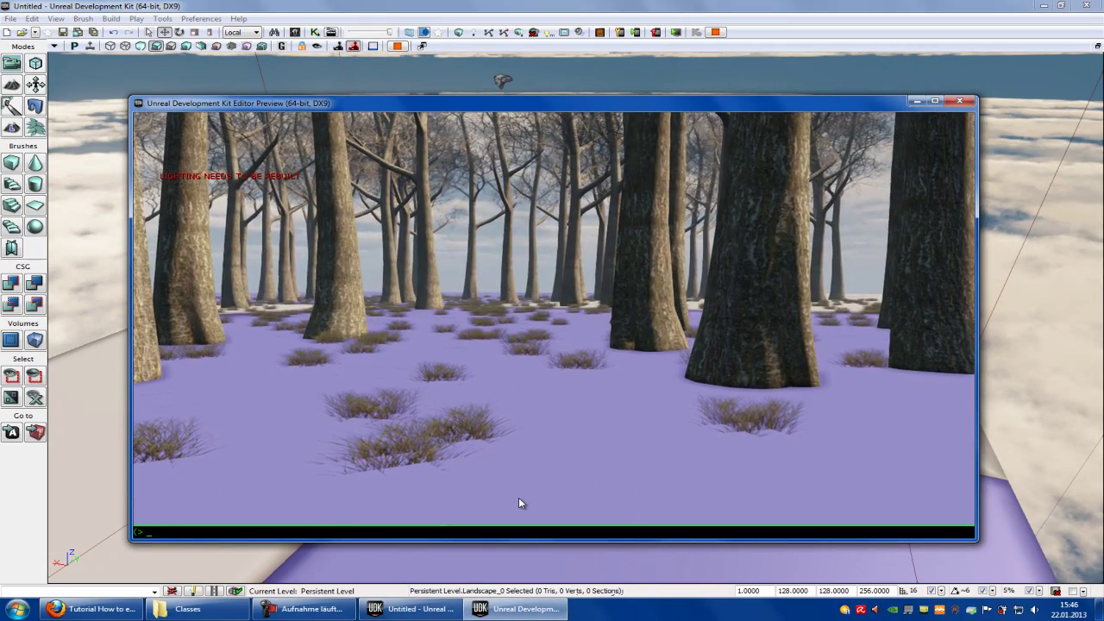
type("viewSelf")
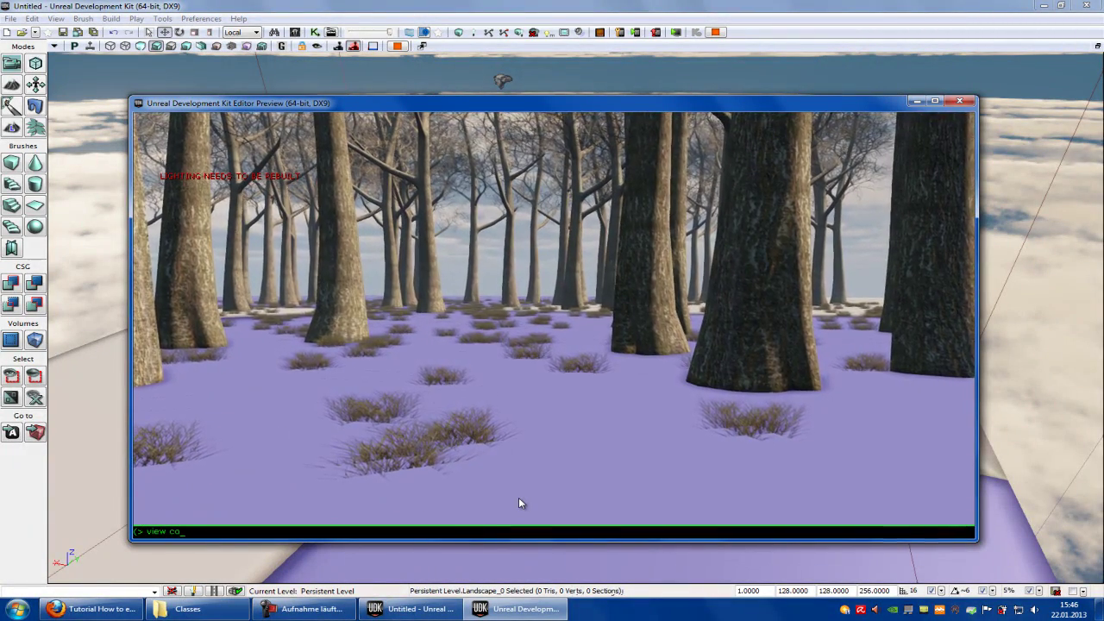
key("BackSpace")
key("BackSpace")
key("BackSpace")
key("BackSpace")
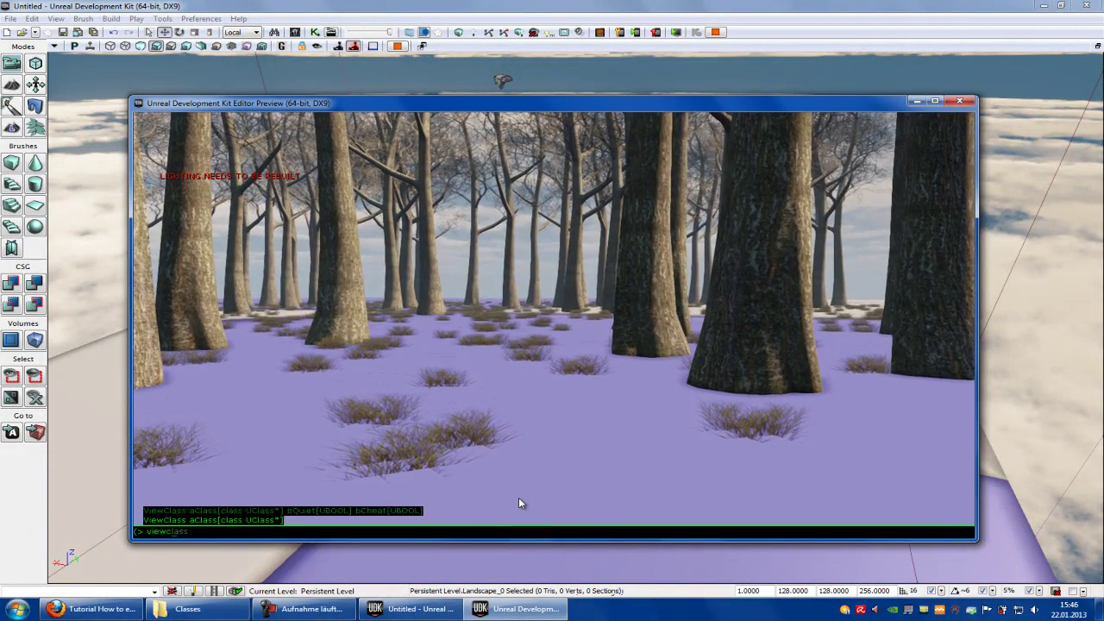
type("class")
key("Return")
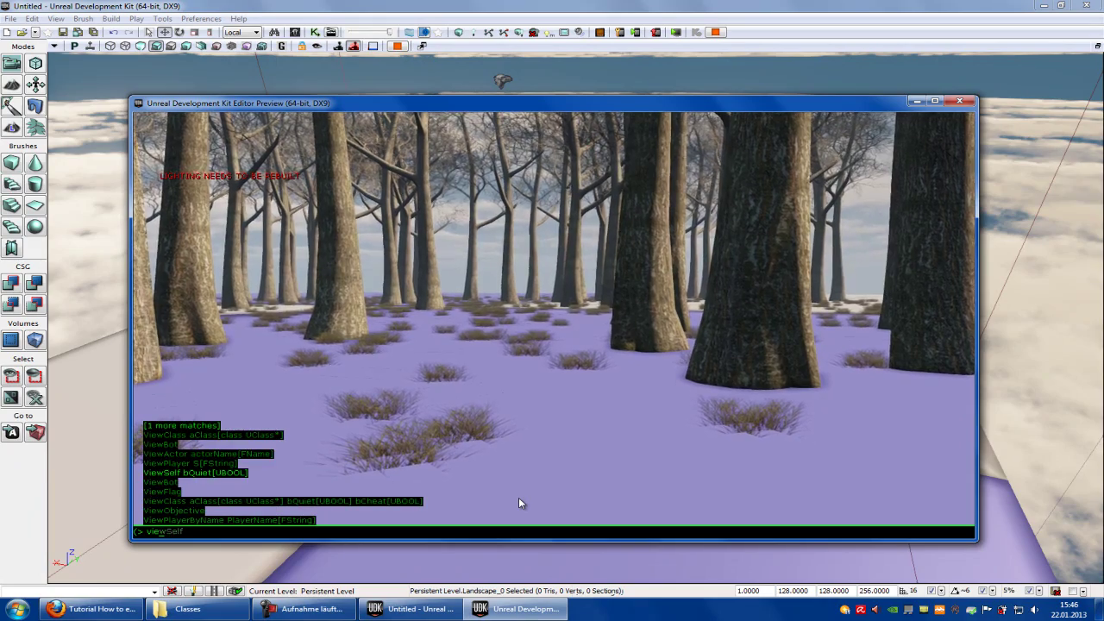
key("Escape")
key("Escape")
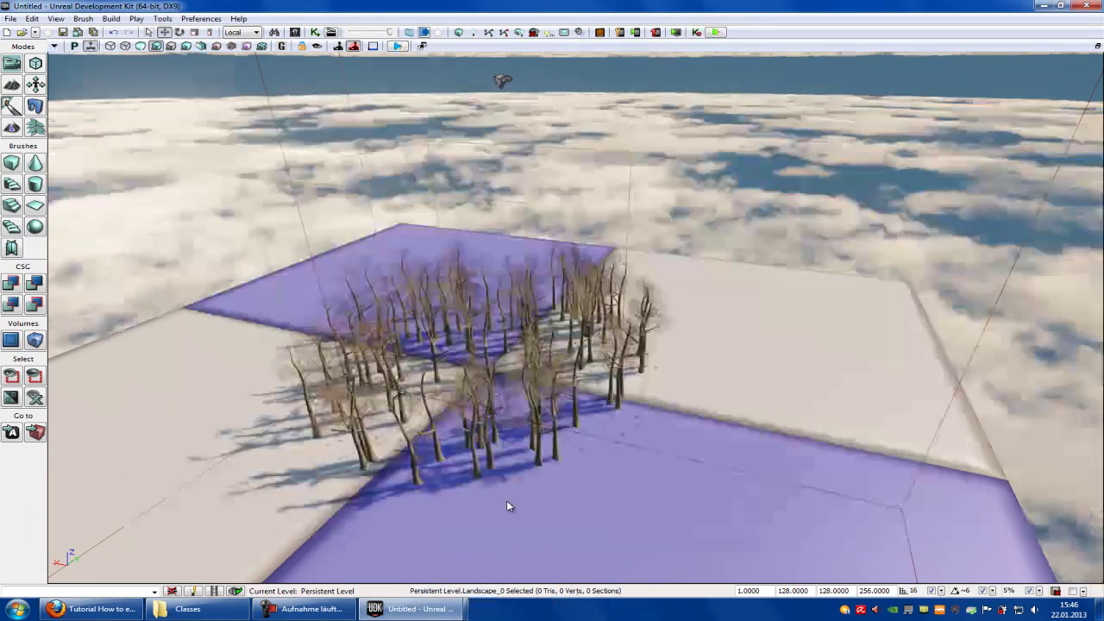
- Look up the console command for displaying collision in the foliage collision tutorial in Firefox, and return to UDK
left_click(114, 606)
scroll(43, 372, "down", 5)
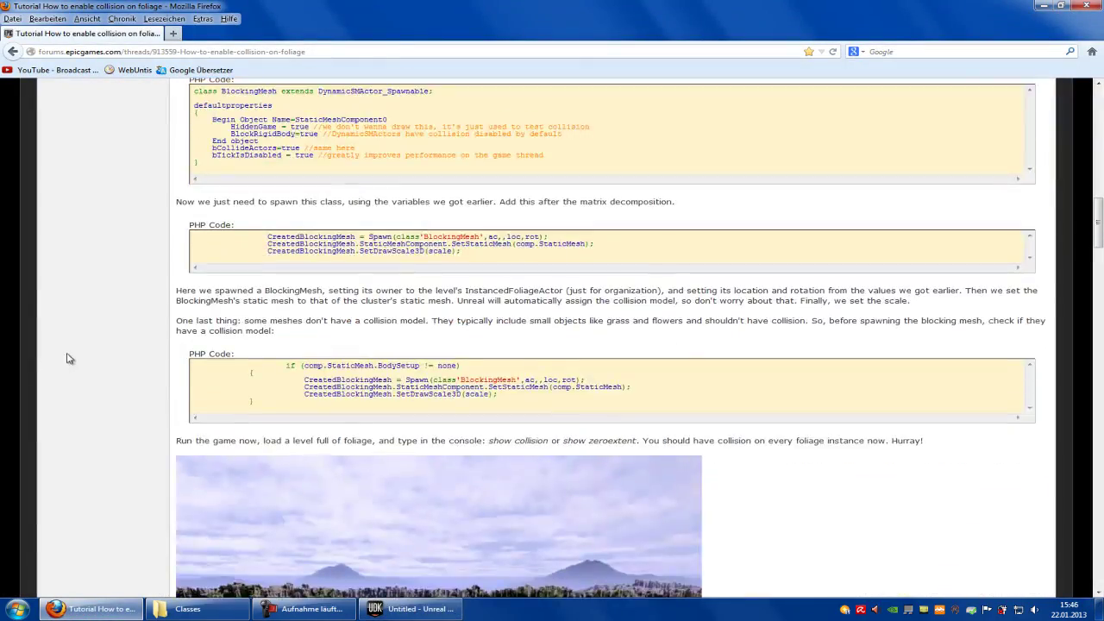
key("alt+Tab")
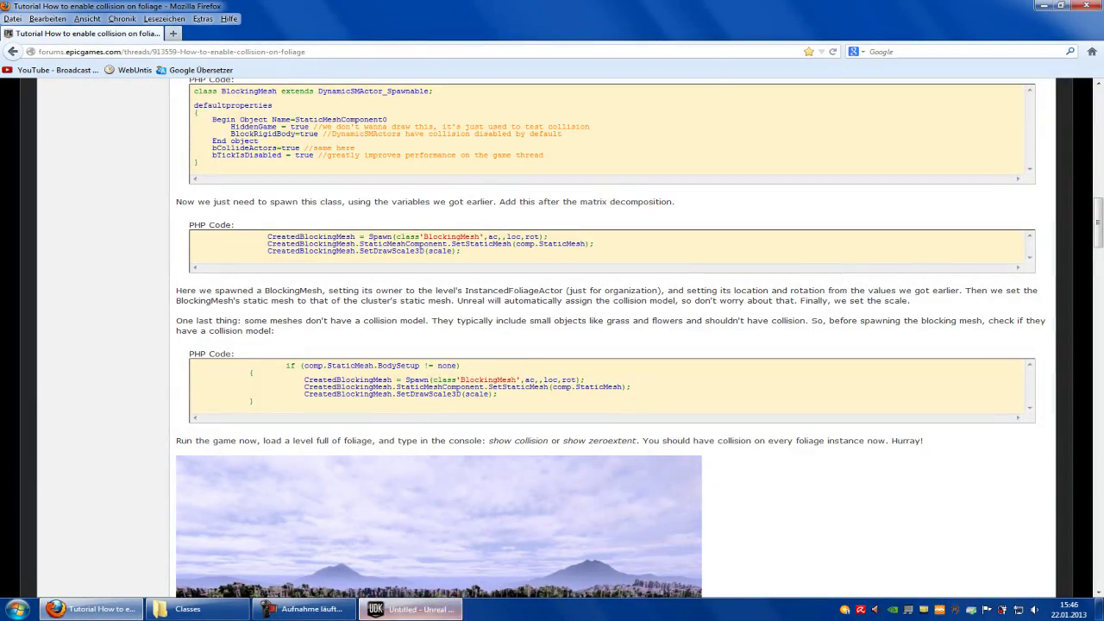
- Play the level from the ground in front of the forest and run the console command "show collision"
right_click(447, 553)
left_click(477, 525)
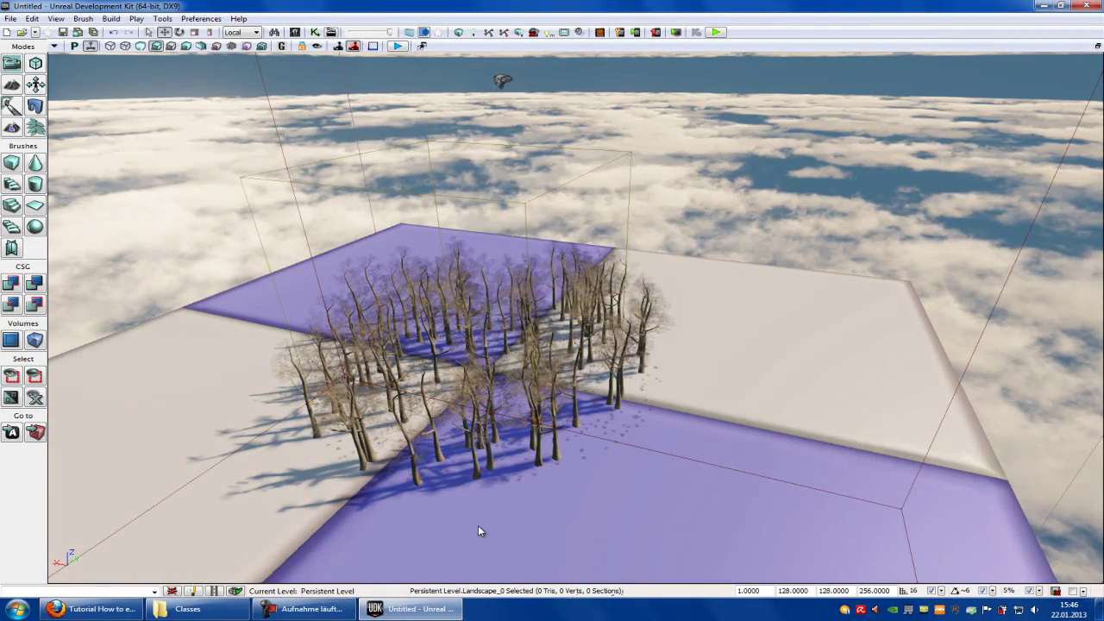
key("Tab")
type("show")
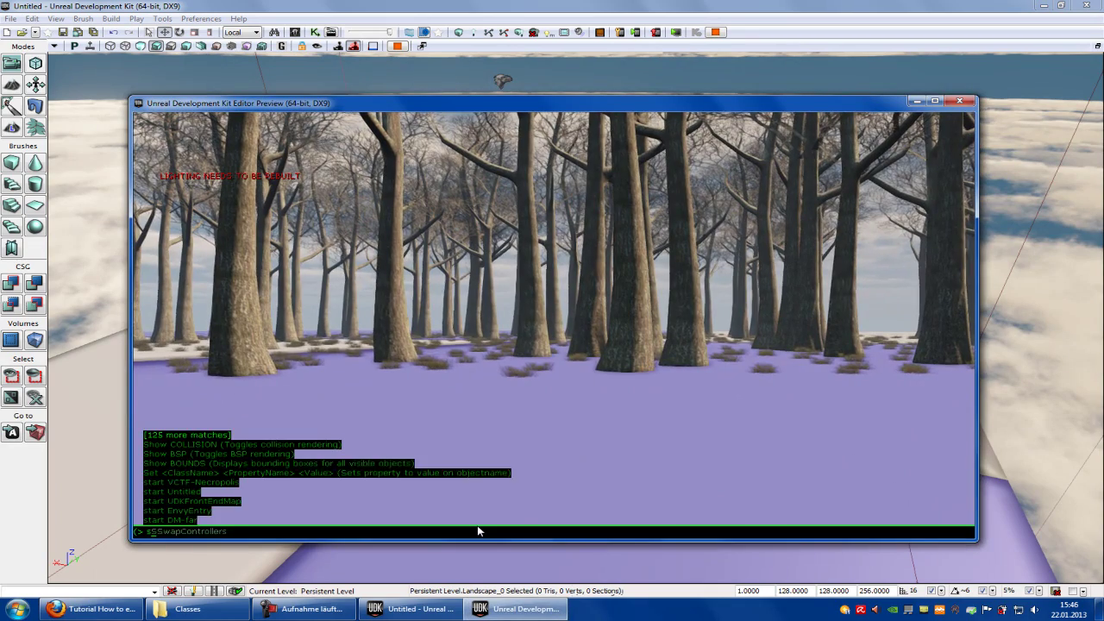
key("Up")
key("Up")
key("Up")
key("Up")
key("Up")
type("c")
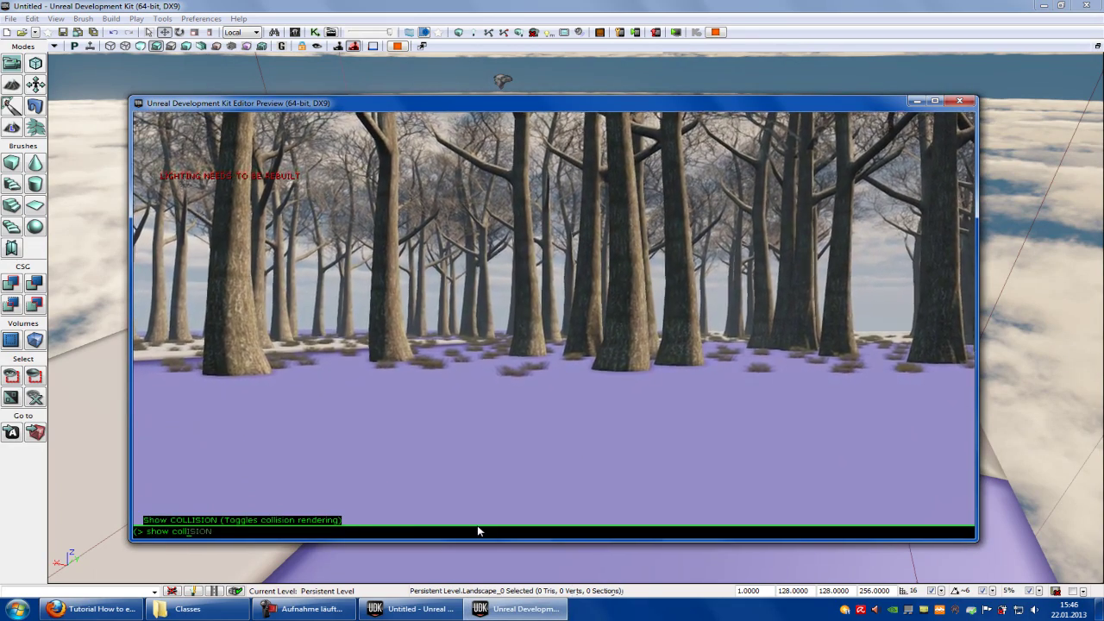
type("llision")
key("Return")
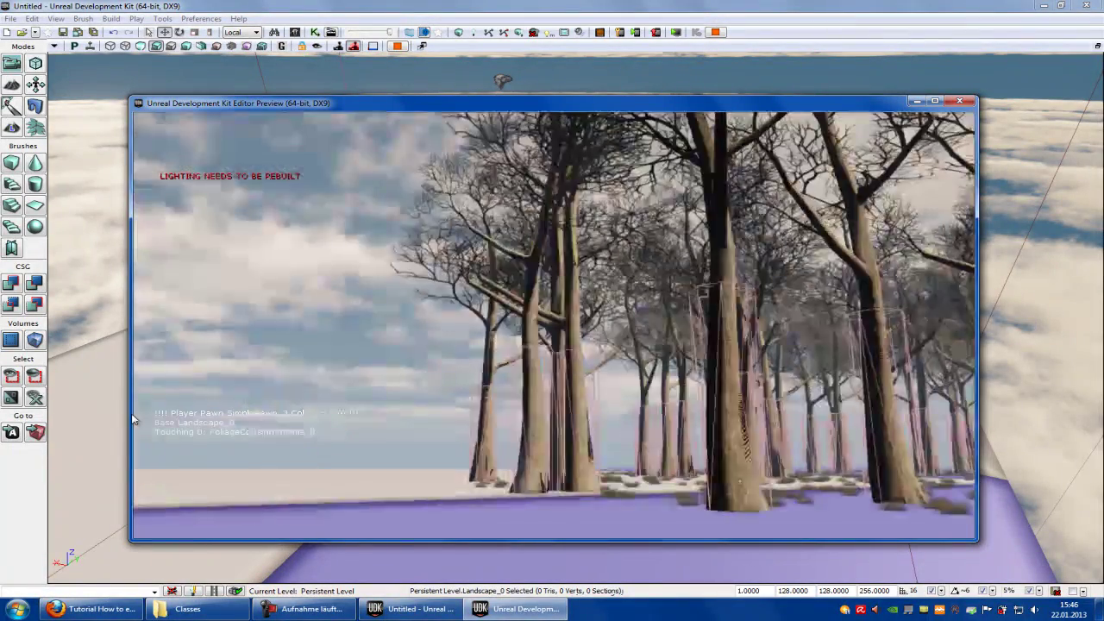
- Walk among the trees and grass to examine the rendered collision outlines, and end the preview
key("w")
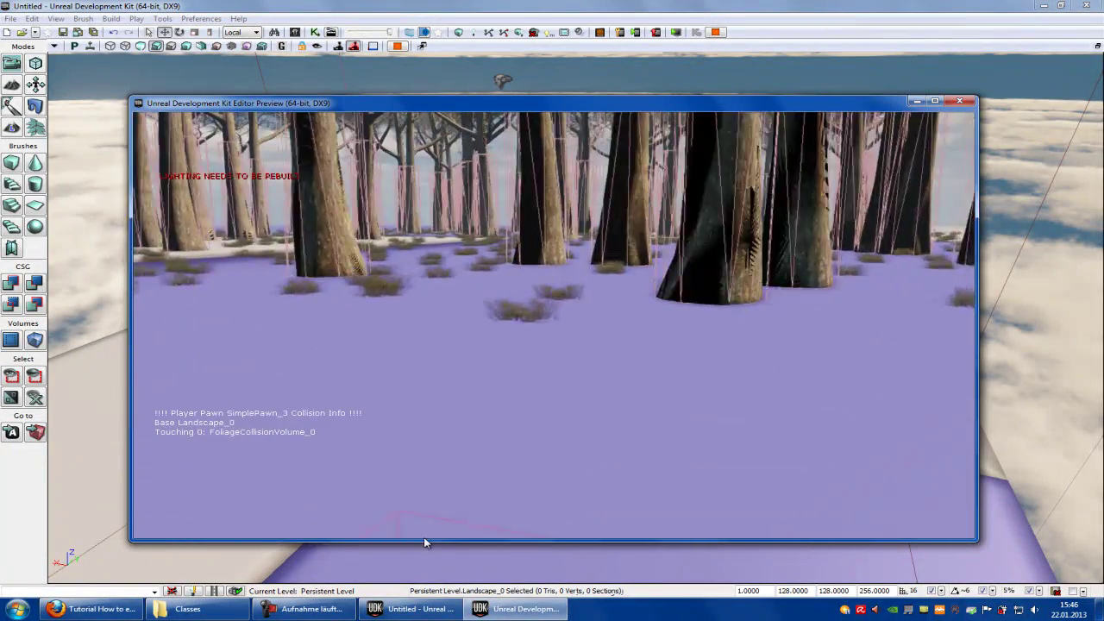
key("w")
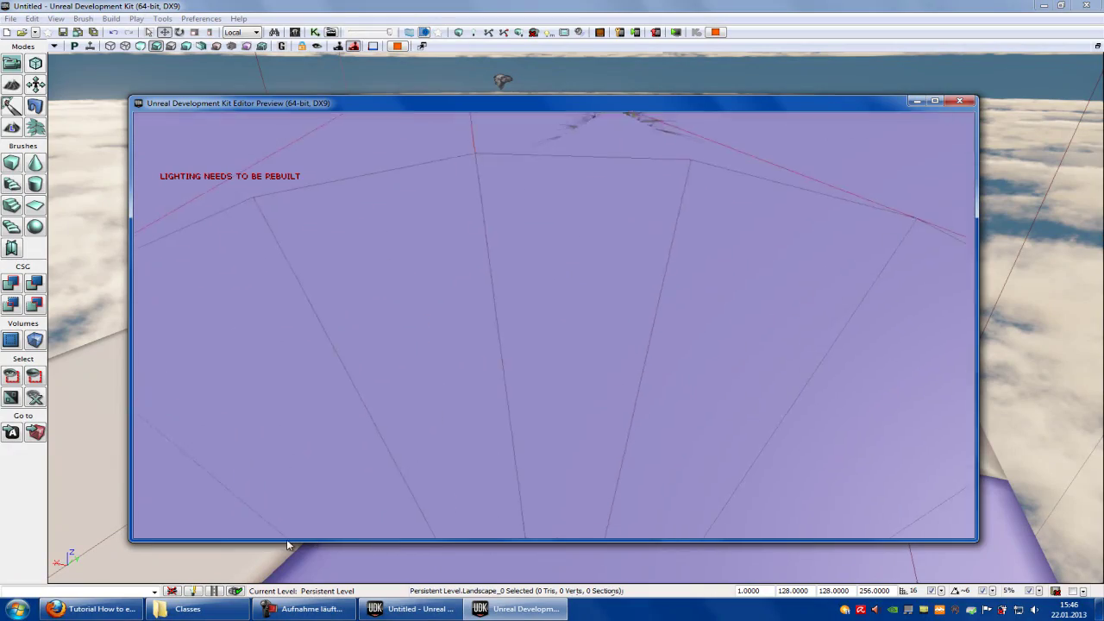
key("w")
key("w")
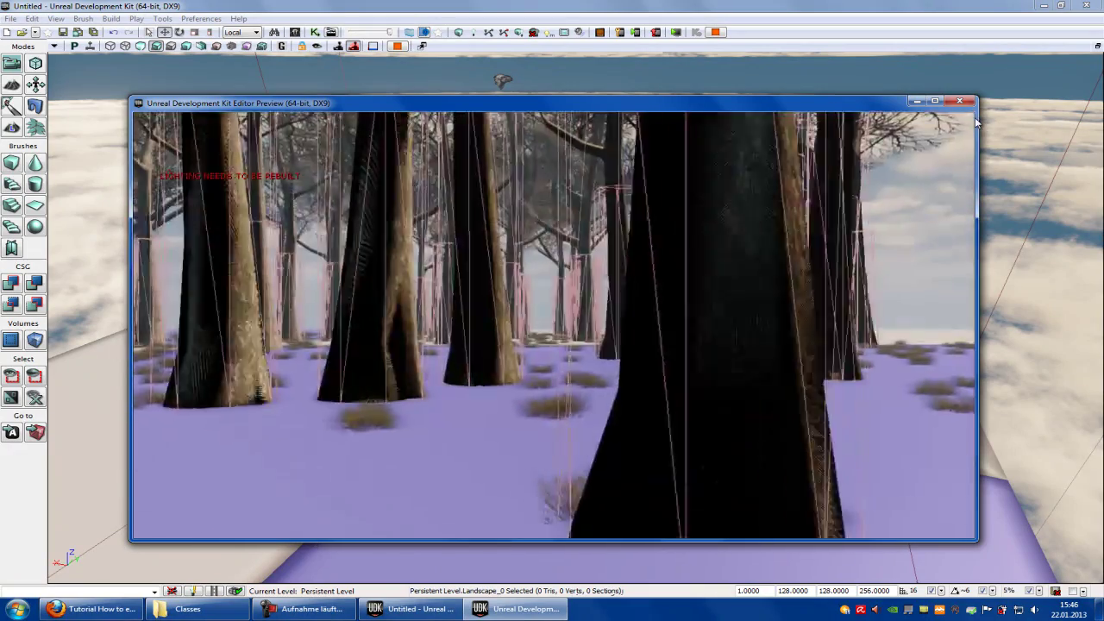
key("Escape")
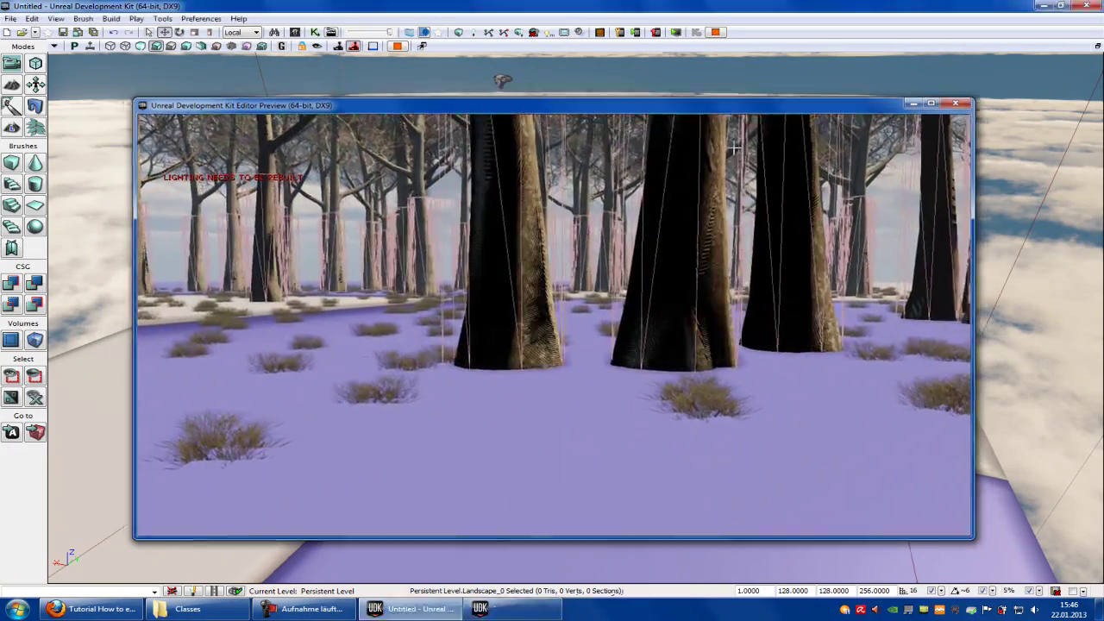
key("Escape")
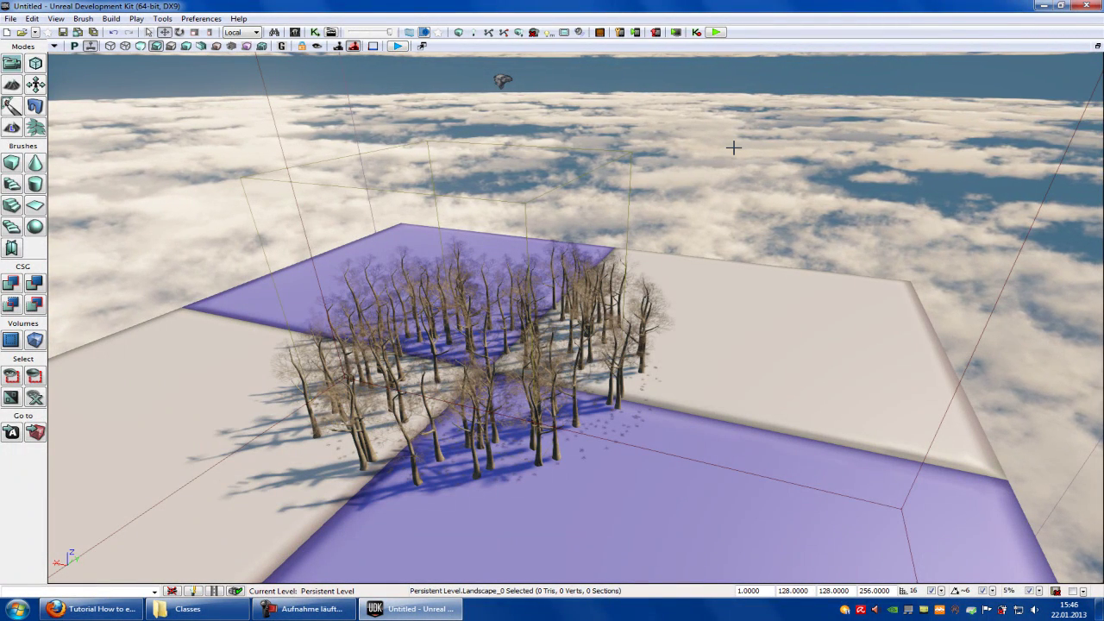